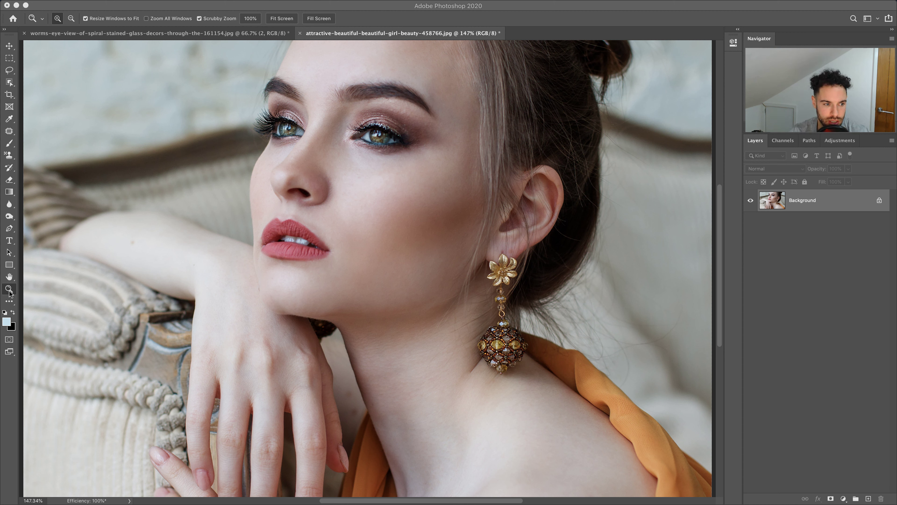
- Show the portrait at 100% zoom and add a Hue/Saturation adjustment layer above the Background layer
right_click(162, 265)
click(173, 269)
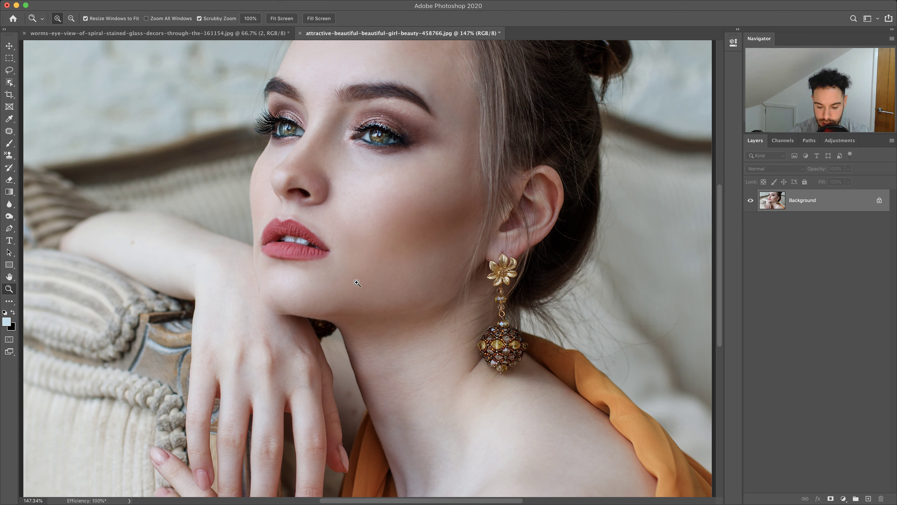
key(super+1)
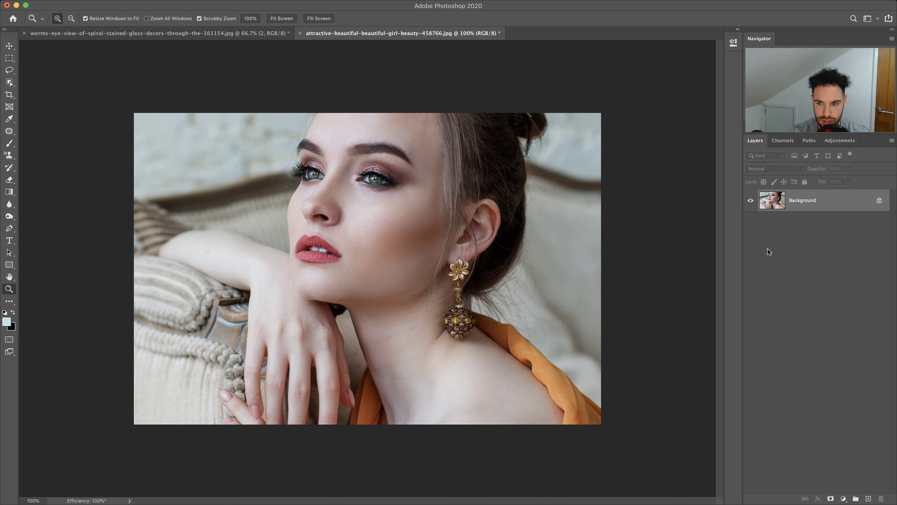
click(843, 498)
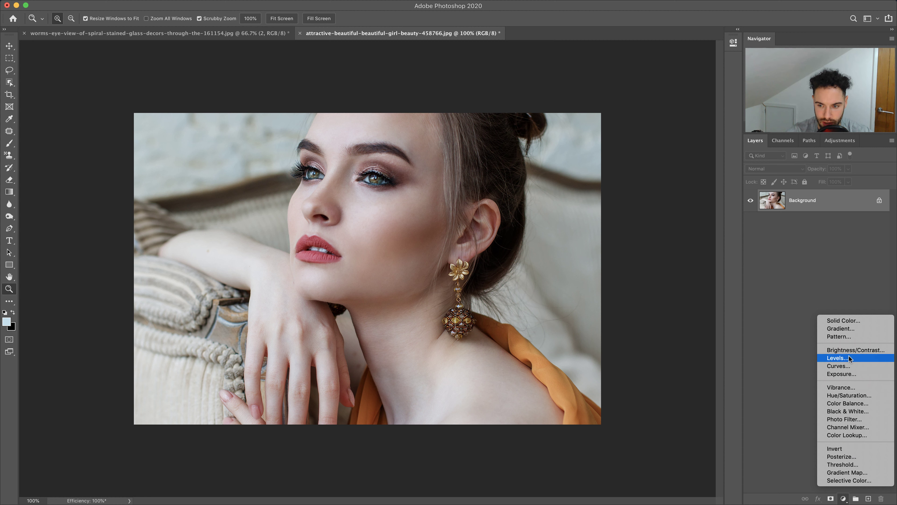
click(850, 394)
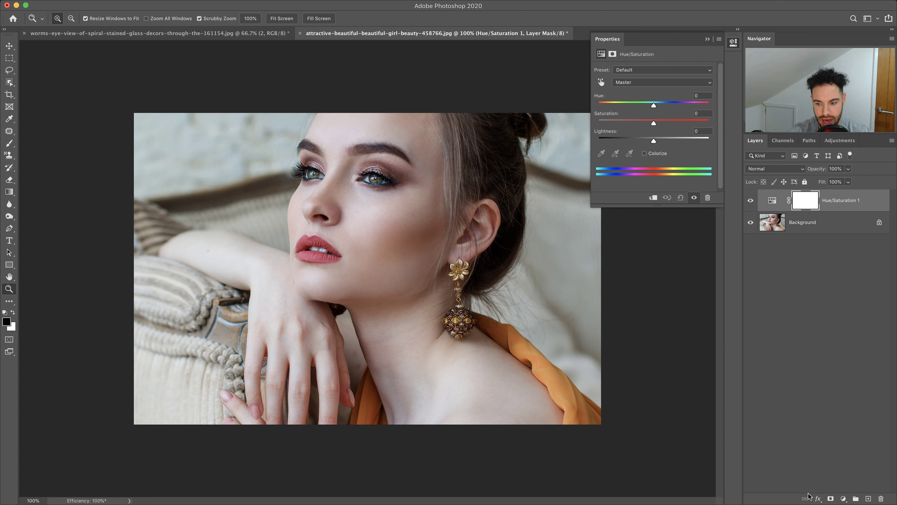
- Add a Levels adjustment layer above Hue/Saturation 1 and an Exposure adjustment layer between the two
click(843, 498)
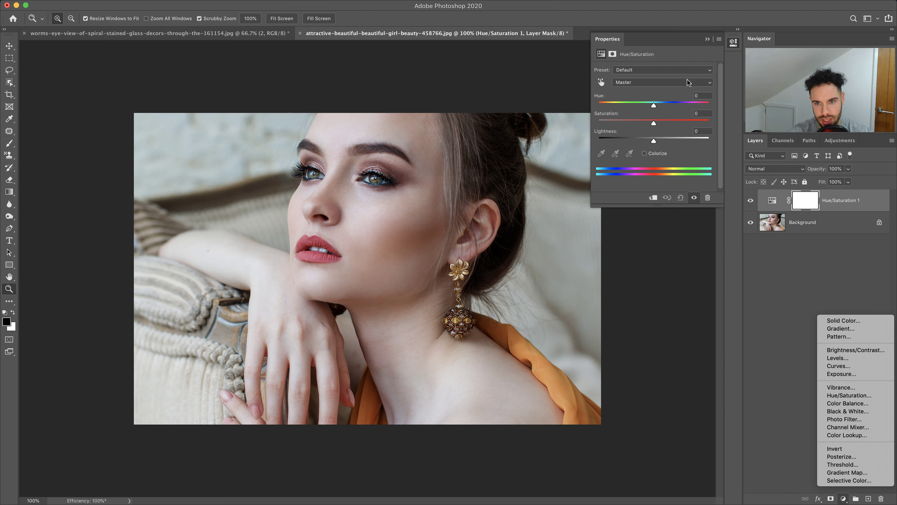
click(838, 358)
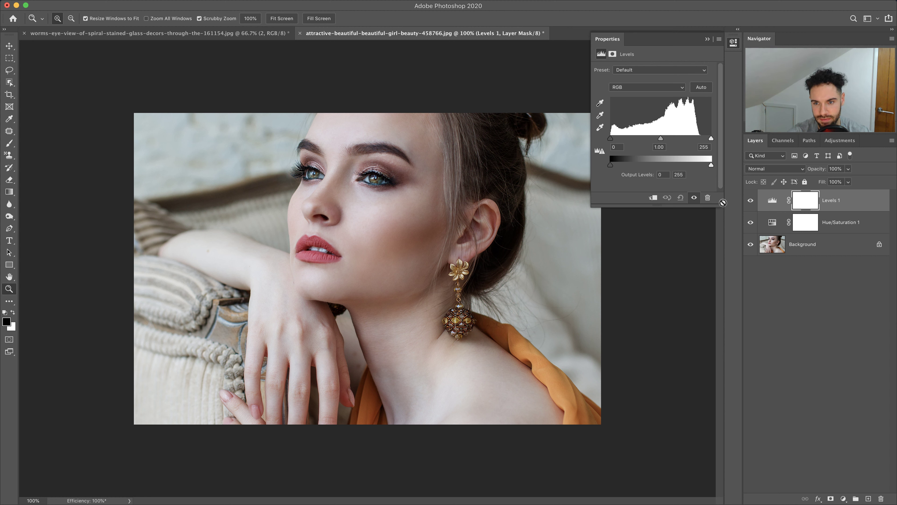
click(772, 223)
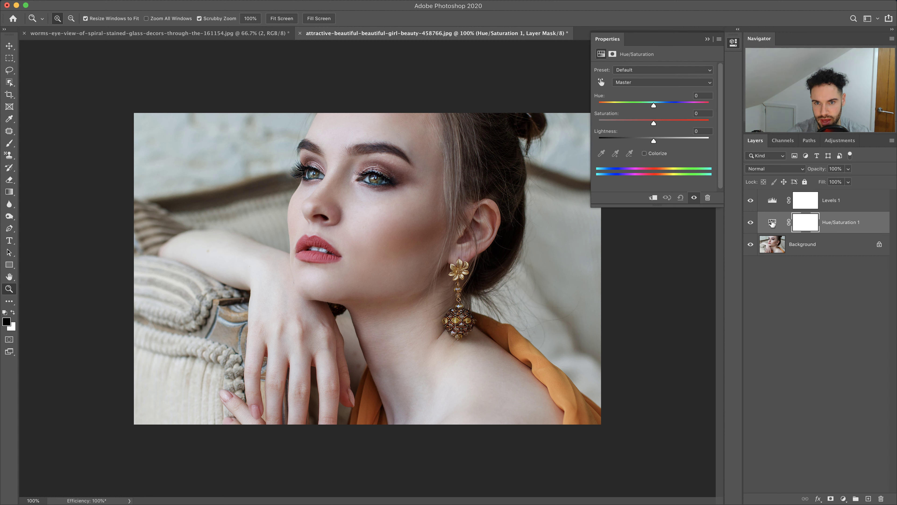
click(843, 498)
click(843, 374)
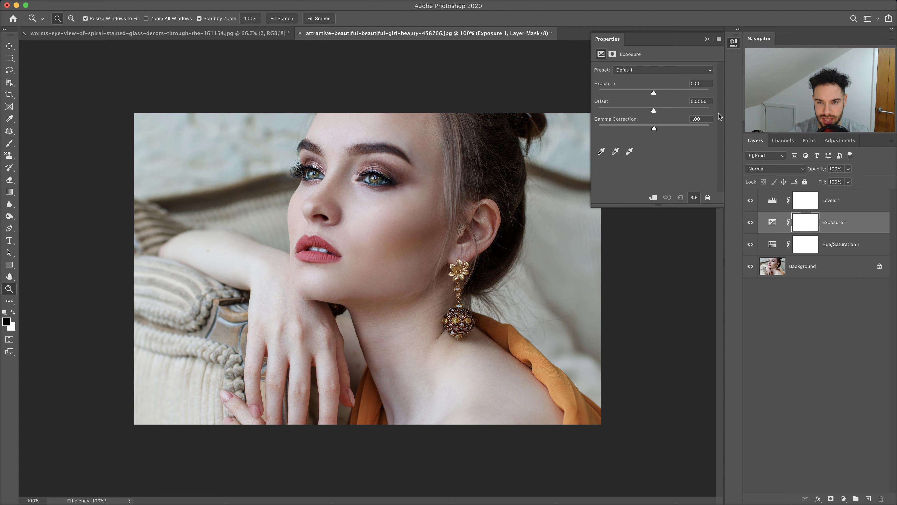
- Delete the Exposure 1 and Levels 1 adjustment layers together, keeping Hue/Saturation 1
click(840, 226)
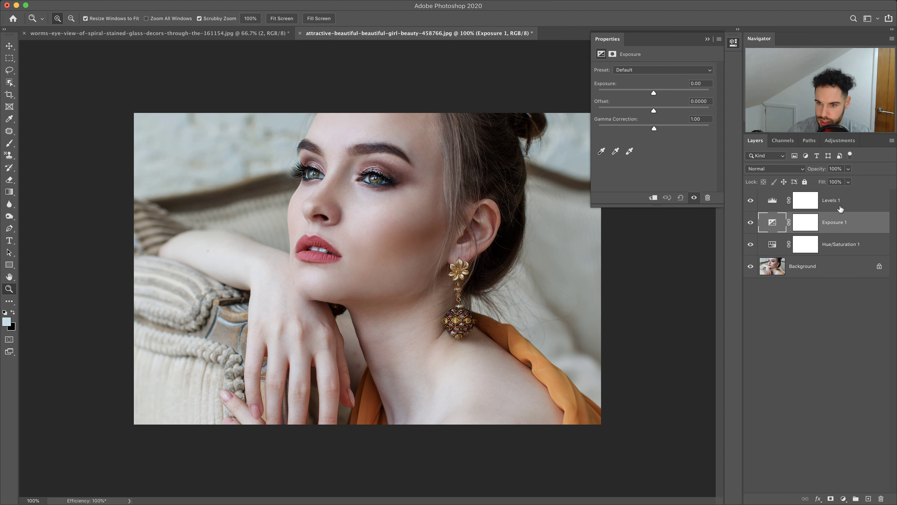
shift+click(839, 208)
drag(852, 225, 881, 496)
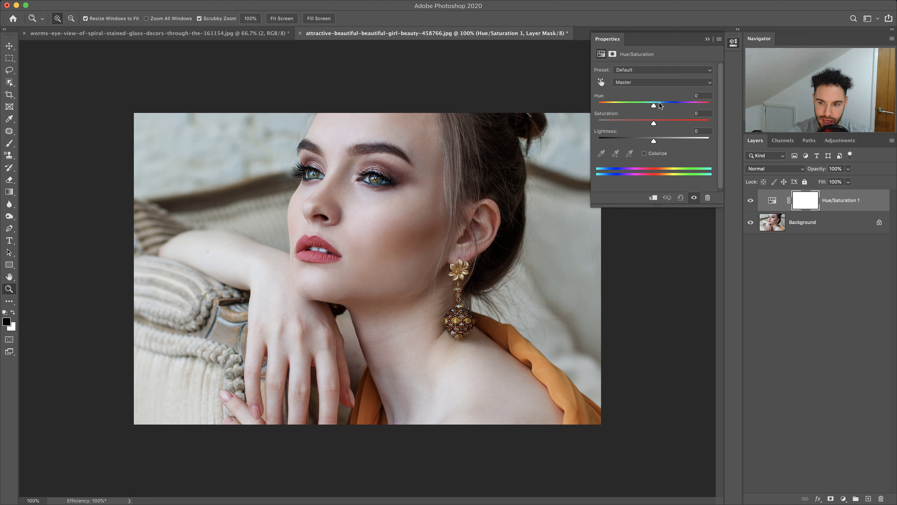
- Apply a direct Hue/Saturation adjustment with Hue -22 and Saturation +37 to the Background layer, and undo it
click(866, 201)
click(826, 225)
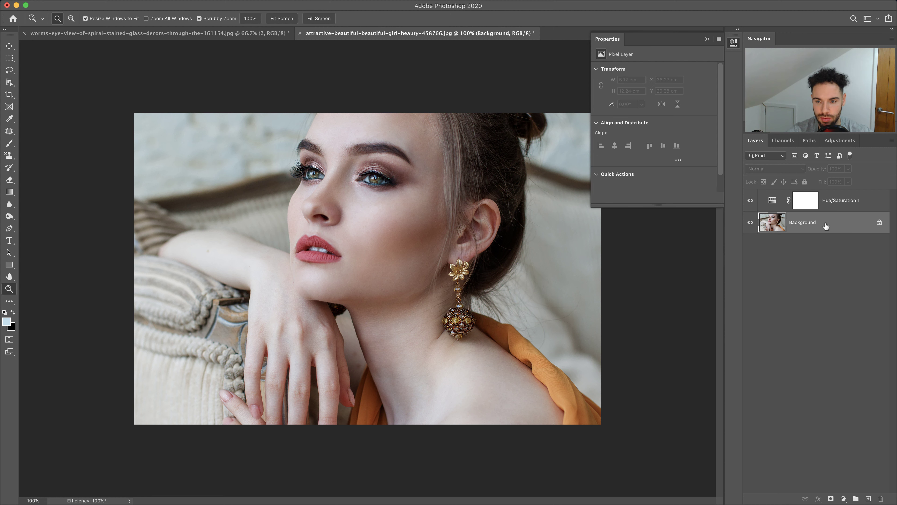
click(707, 39)
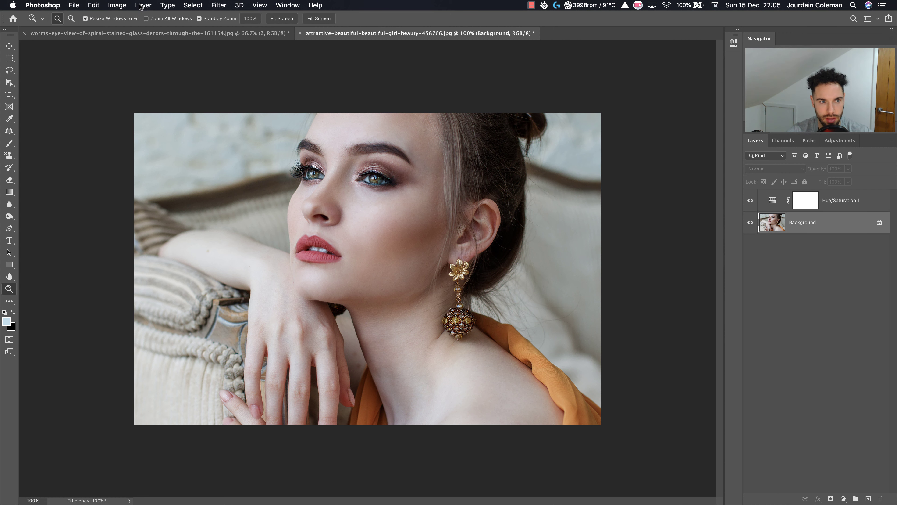
click(117, 4)
mouse_move(128, 35)
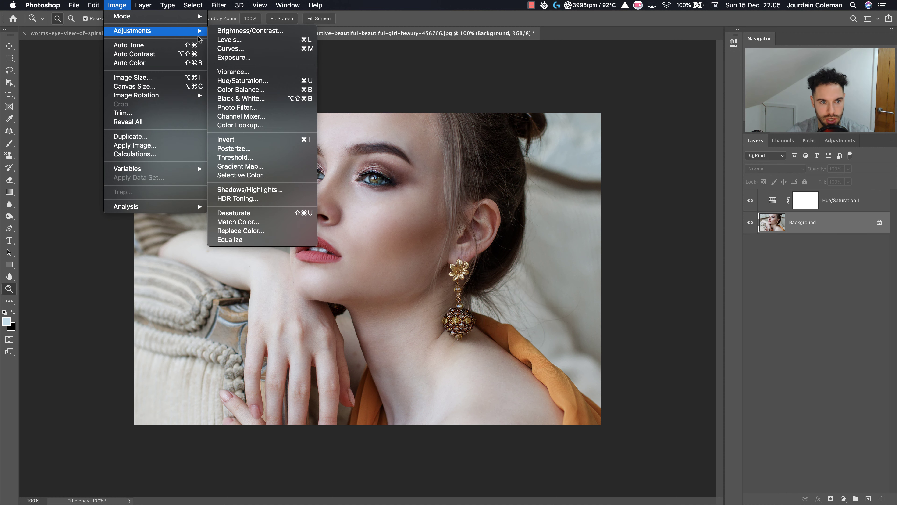
click(248, 83)
key(i)
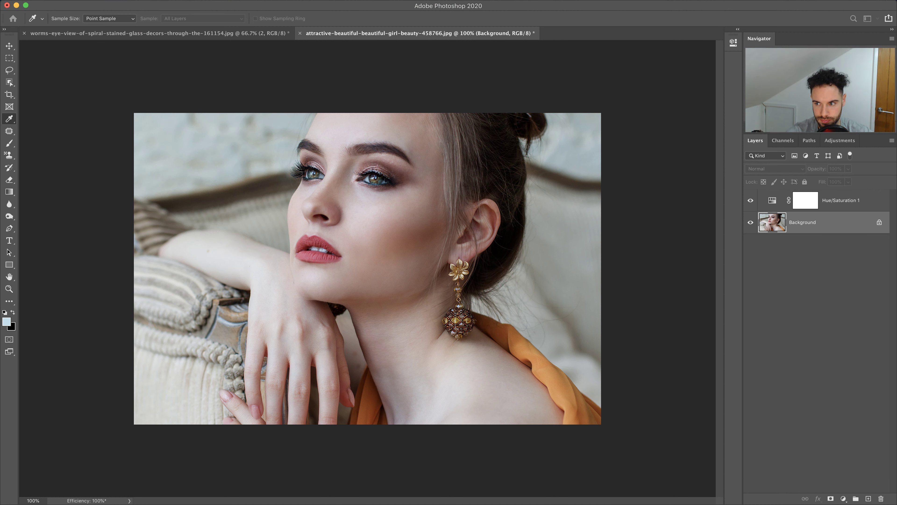
drag(632, 123, 623, 253)
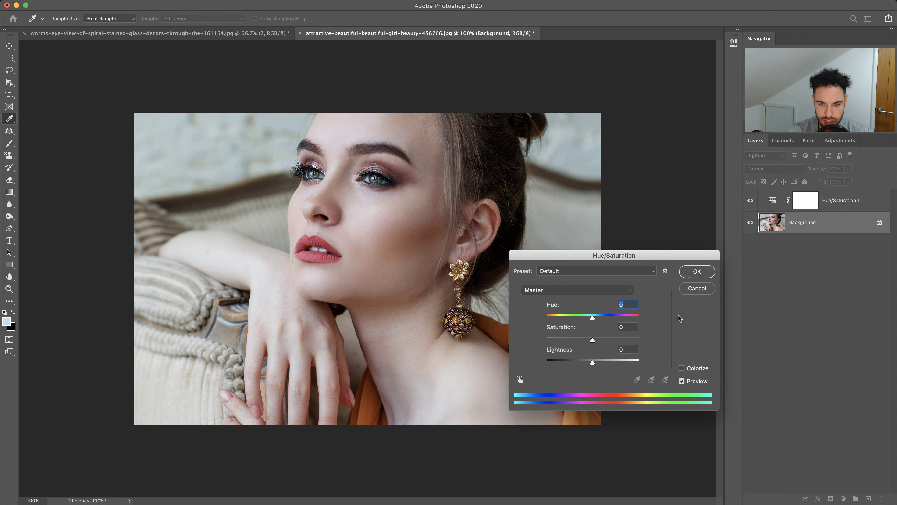
drag(593, 318, 591, 340)
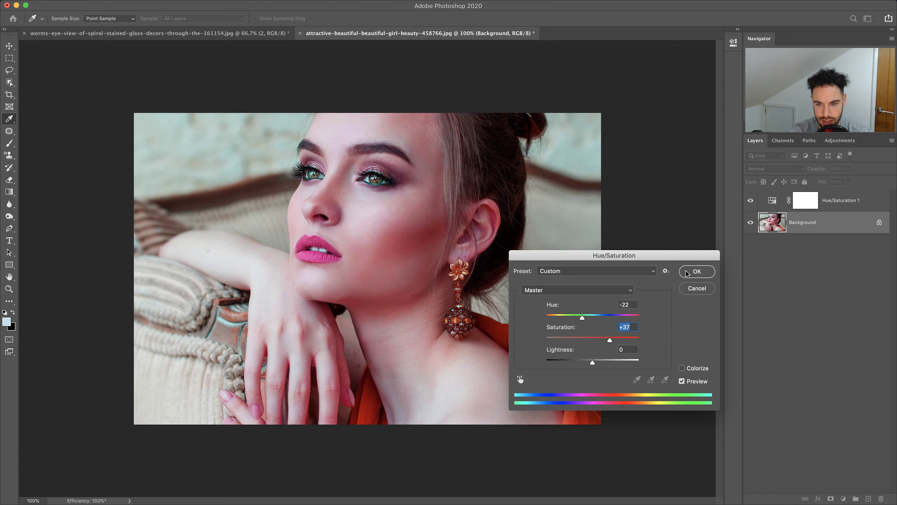
click(696, 271)
key(z)
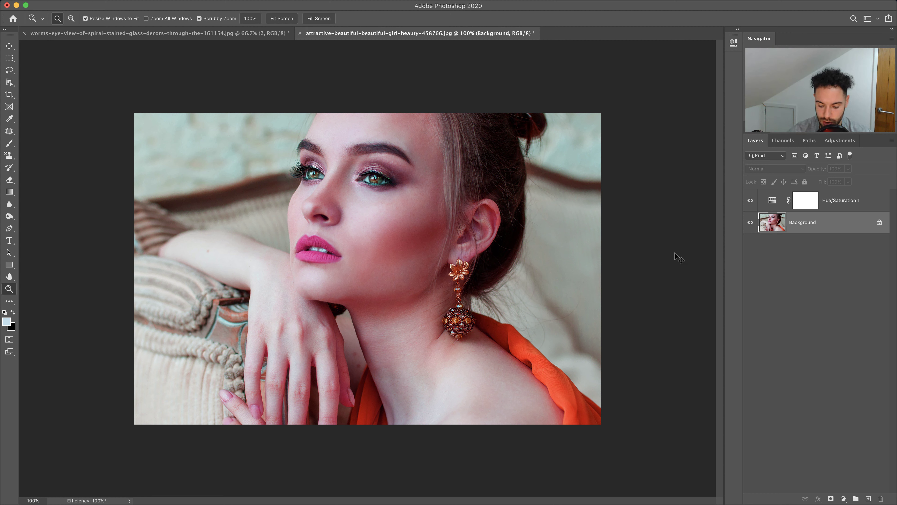
key(super+z)
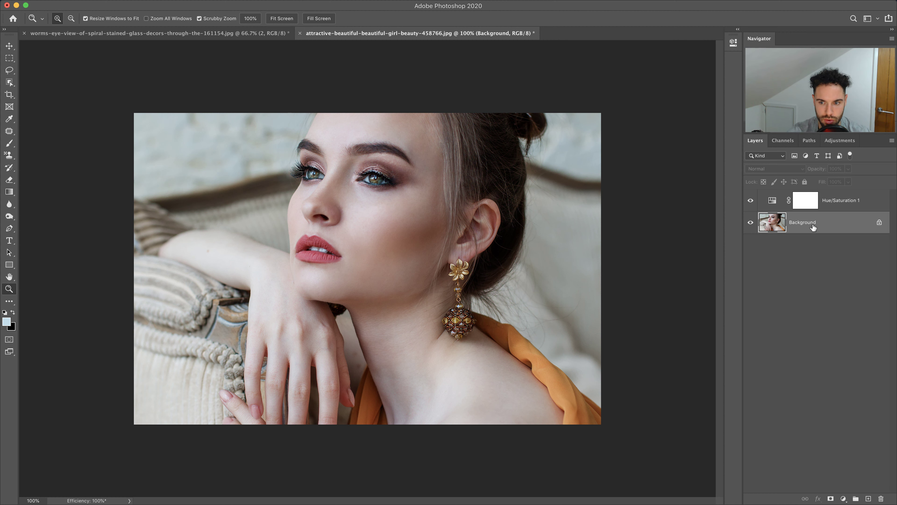
- Set the Hue/Saturation 1 adjustment layer to Hue -20 and Saturation +18, and compare the image with the layer hidden and shown
click(845, 204)
double_click(770, 205)
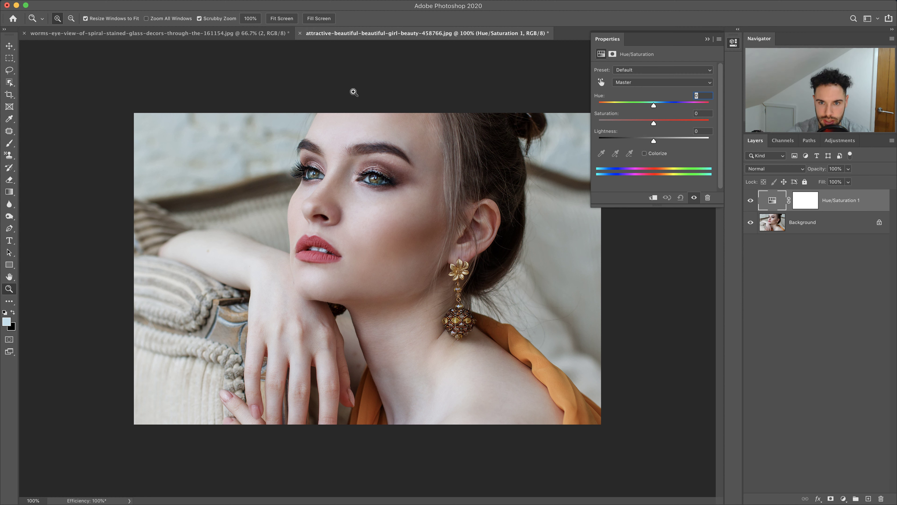
click(288, 5)
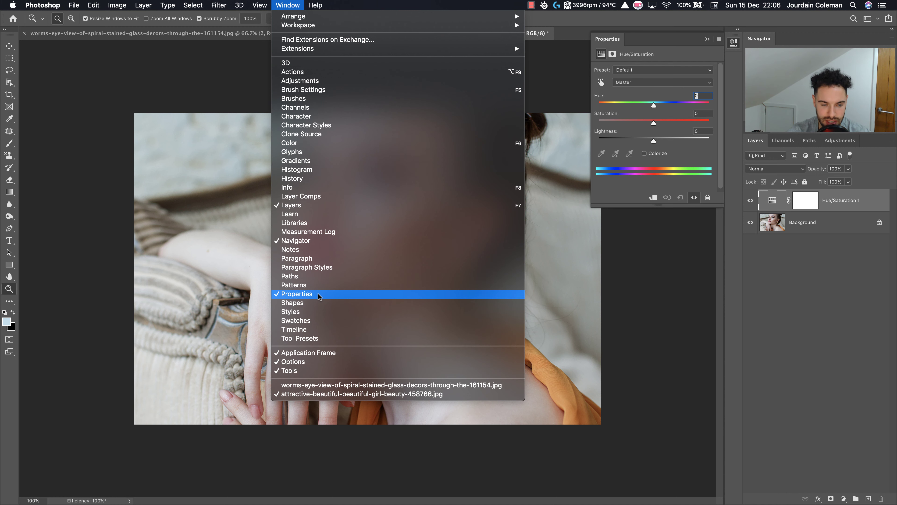
click(664, 39)
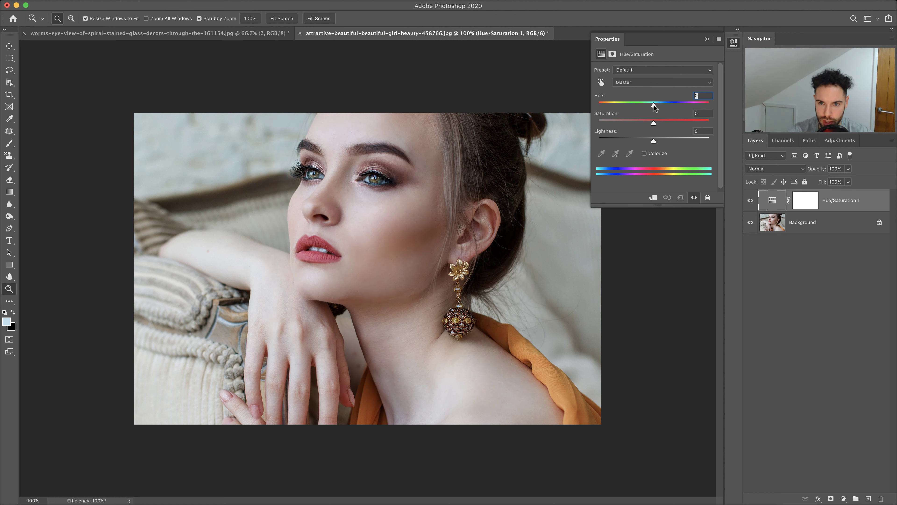
drag(654, 107, 664, 123)
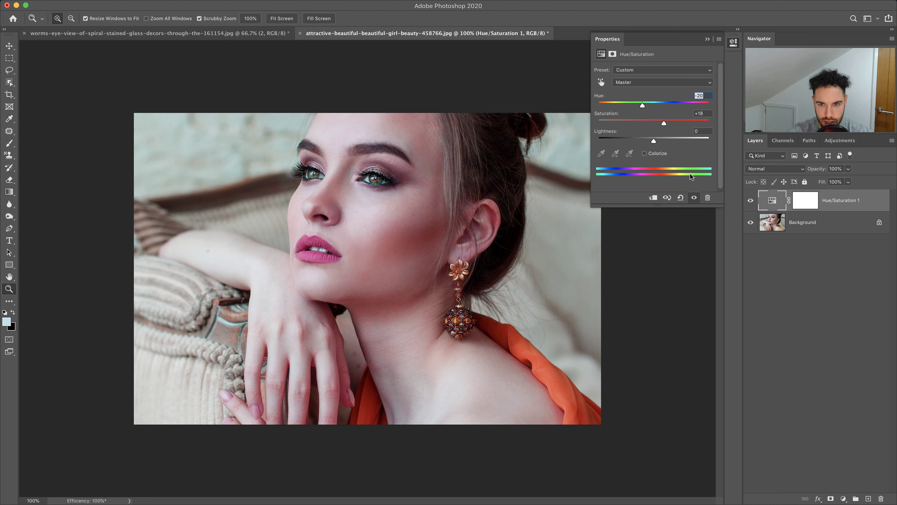
click(708, 39)
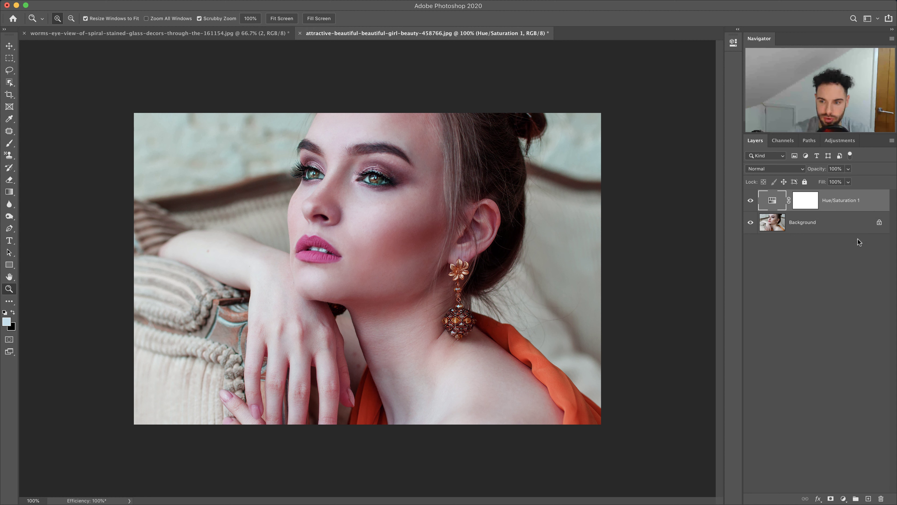
click(750, 200)
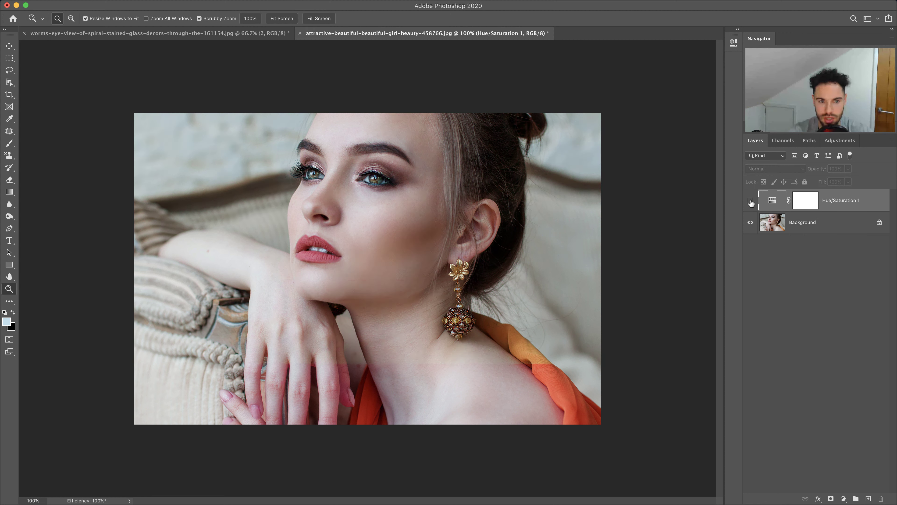
click(751, 201)
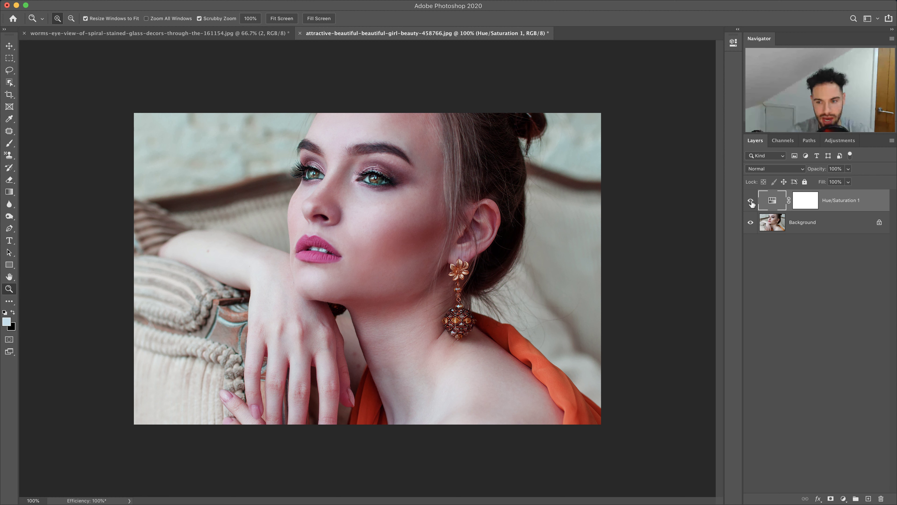
- Reopen the Hue/Saturation 1 adjustment layer's settings and set its Hue to +39
double_click(773, 200)
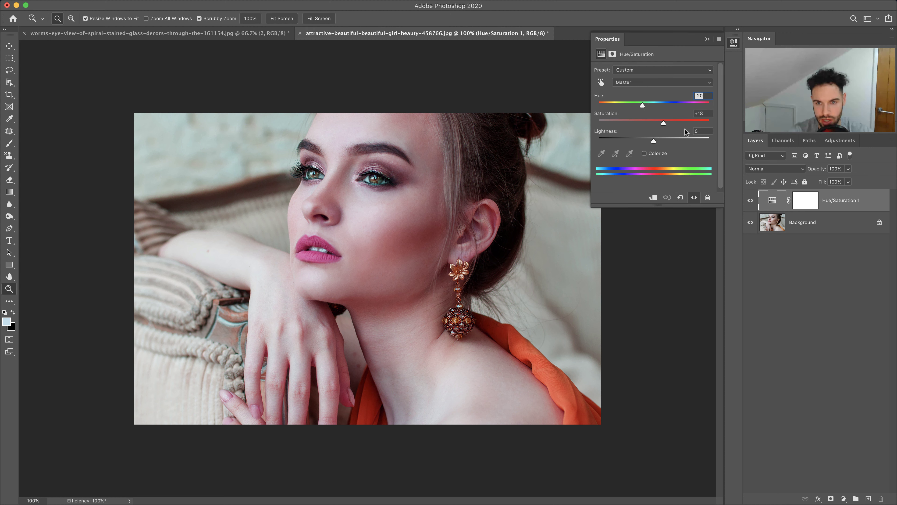
click(643, 104)
drag(644, 105, 676, 105)
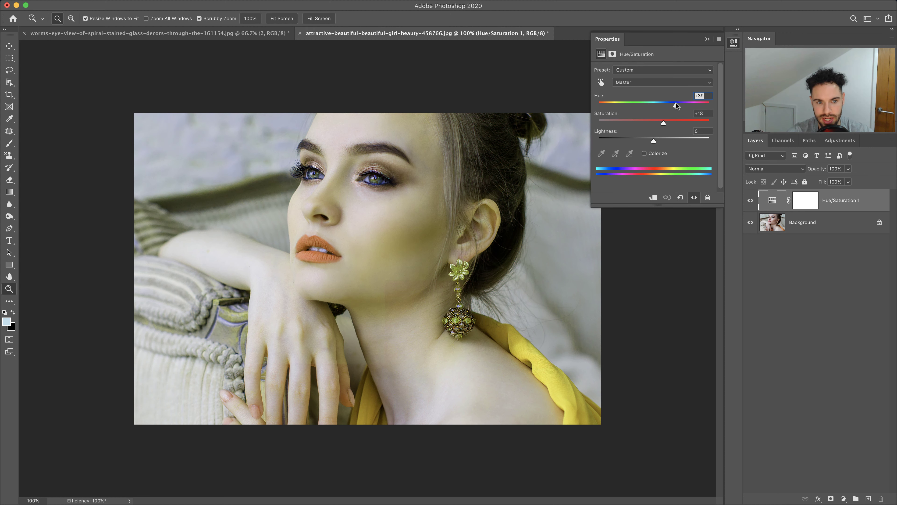
click(709, 39)
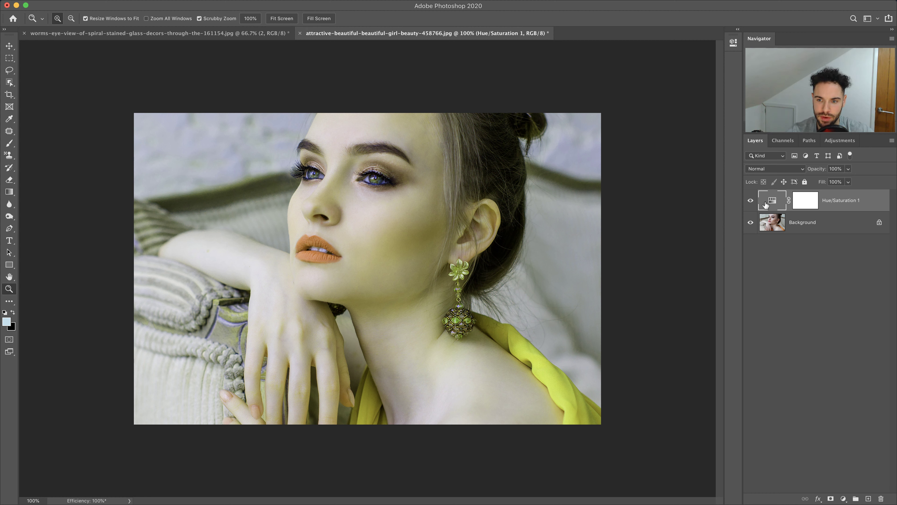
- Set the Hue of the Hue/Saturation 1 adjustment layer to -13, and compare the image with the layer hidden and shown
click(809, 226)
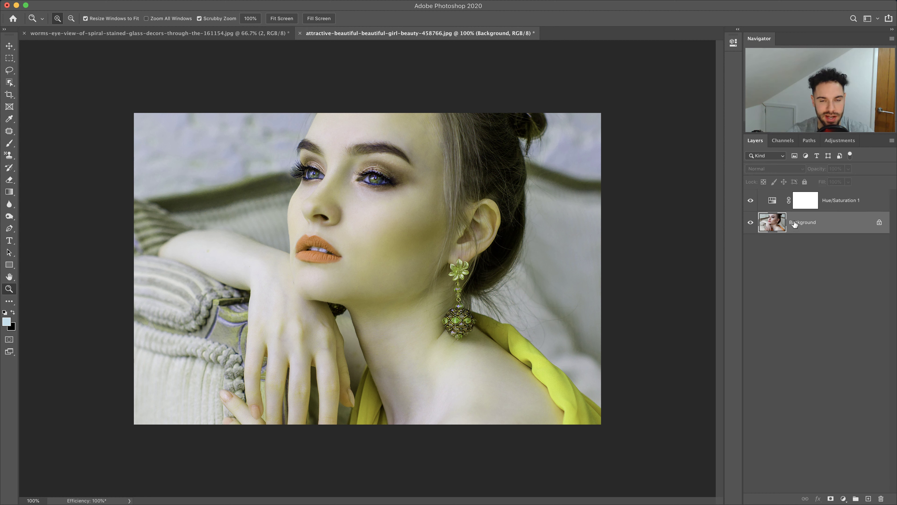
click(837, 200)
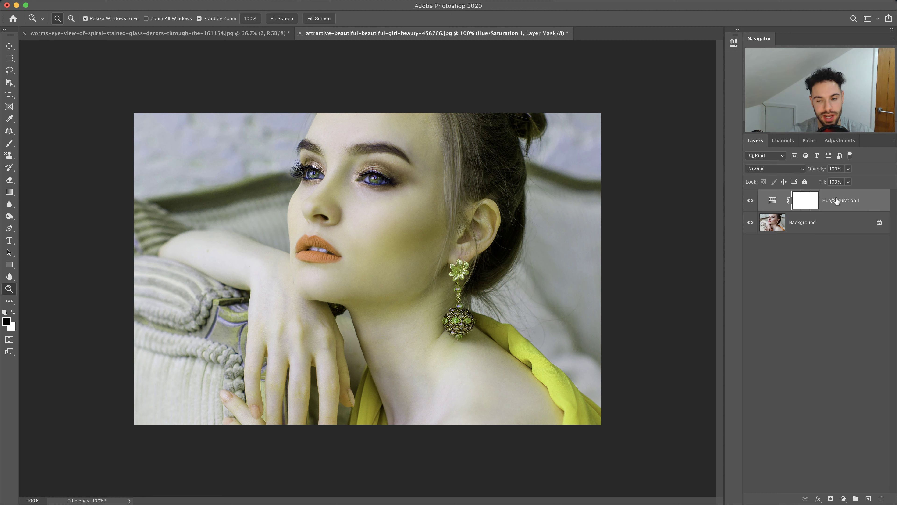
double_click(772, 200)
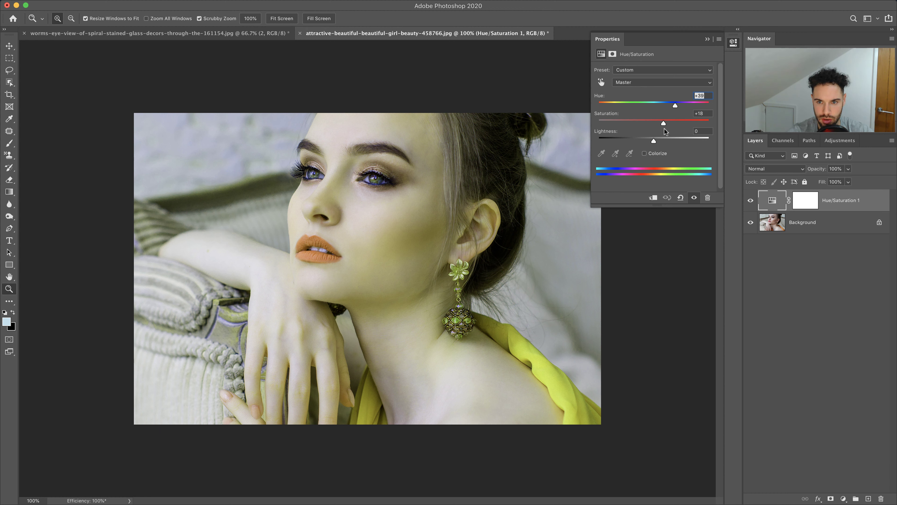
drag(675, 107, 647, 105)
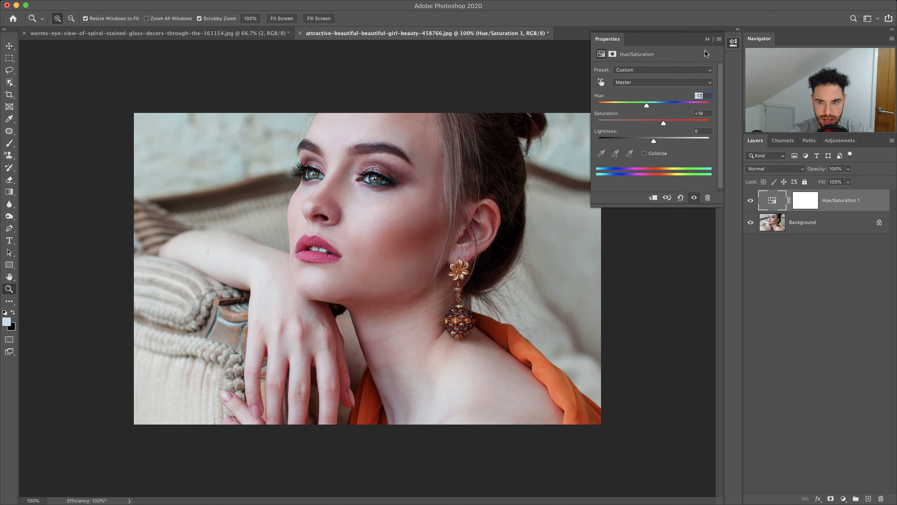
click(707, 38)
click(750, 202)
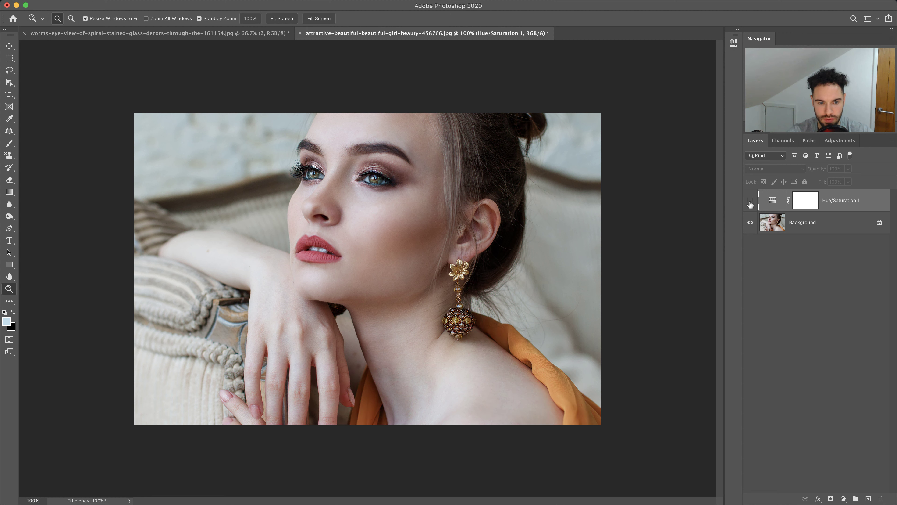
click(750, 202)
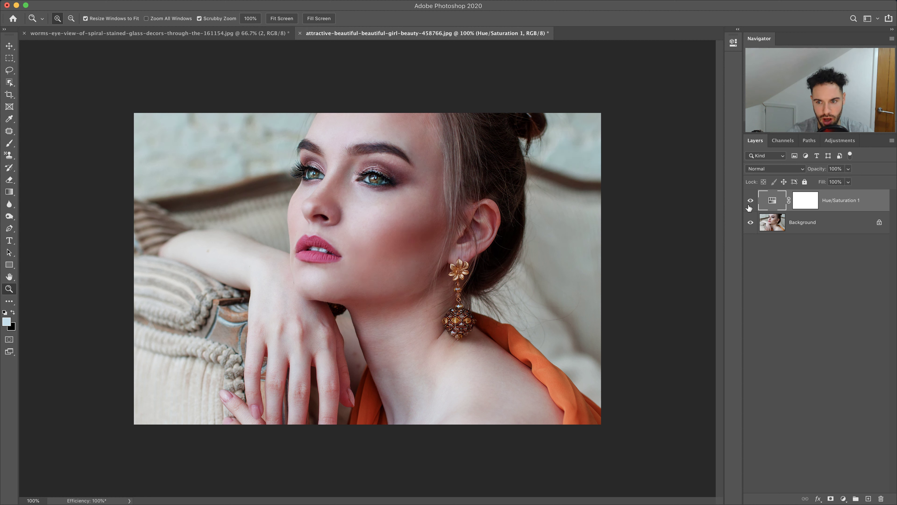
- Add a Curves adjustment layer above Hue/Saturation 1 and shape its RGB curve into a slight S by lowering the shadows and raising the highlights
click(844, 499)
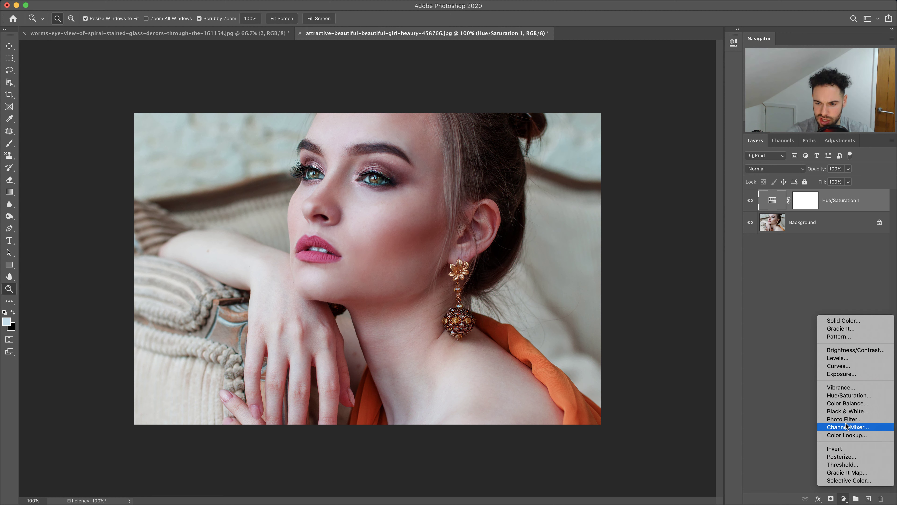
click(840, 366)
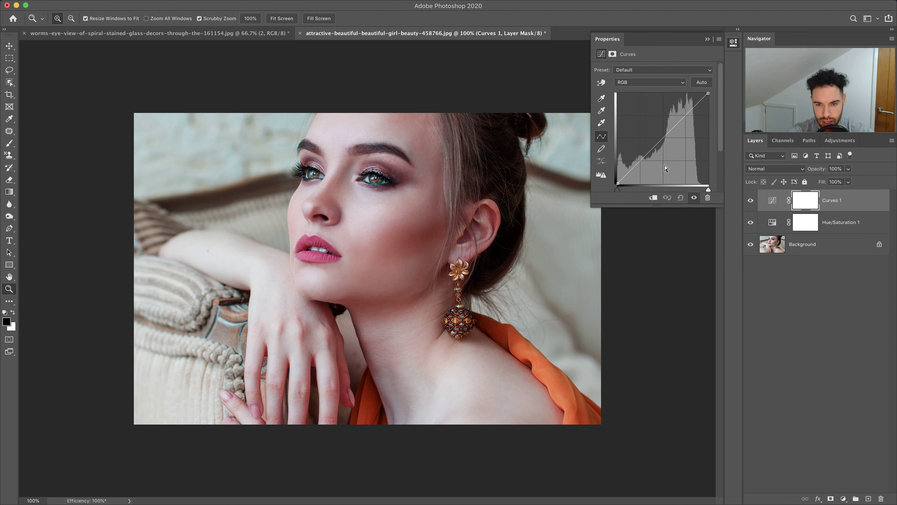
drag(632, 173, 631, 174)
drag(687, 113, 687, 109)
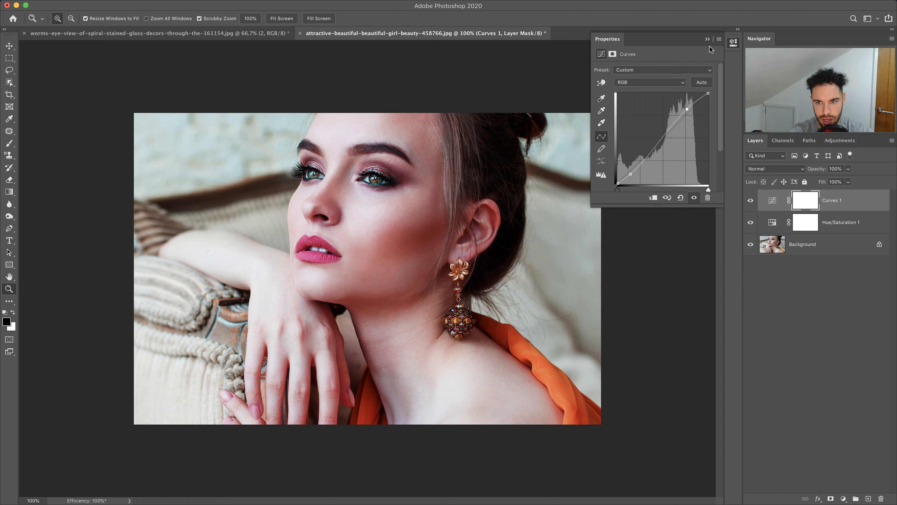
click(707, 39)
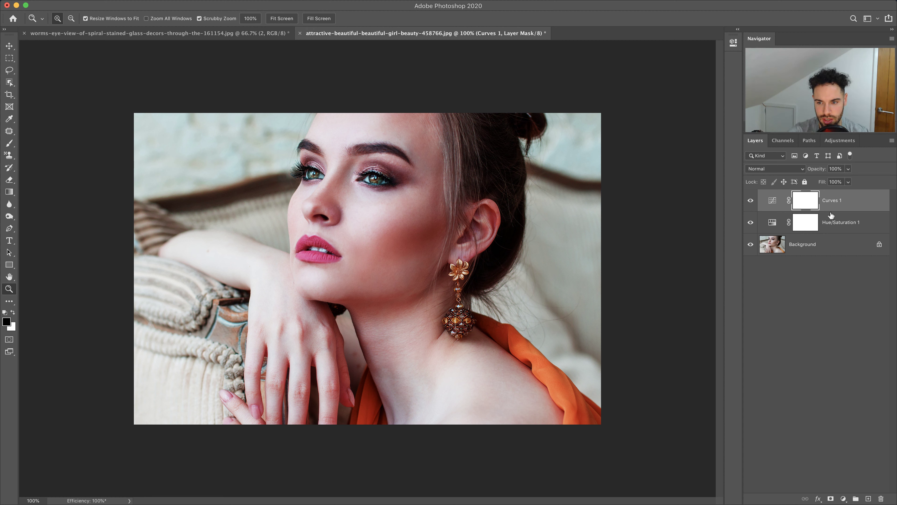
click(816, 246)
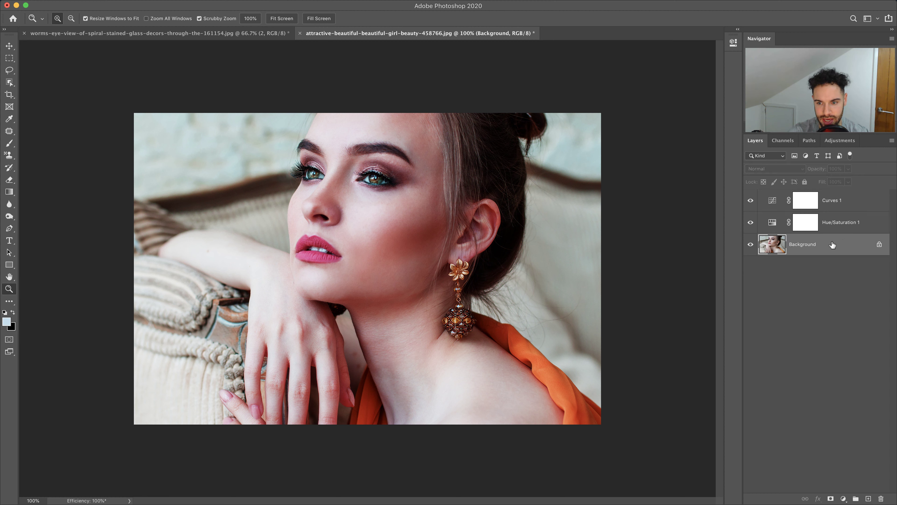
click(844, 224)
click(834, 208)
click(830, 223)
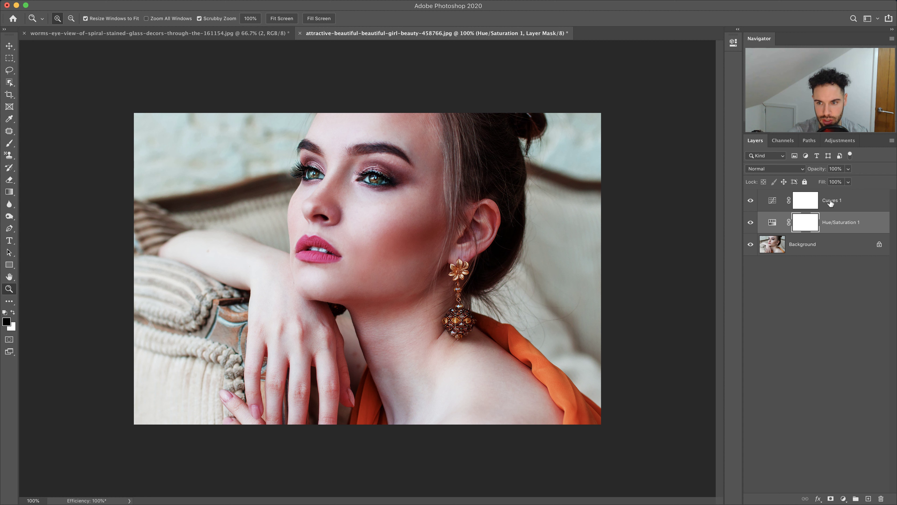
- Add an empty layer directly above the Background layer, and delete it again
click(816, 245)
click(868, 498)
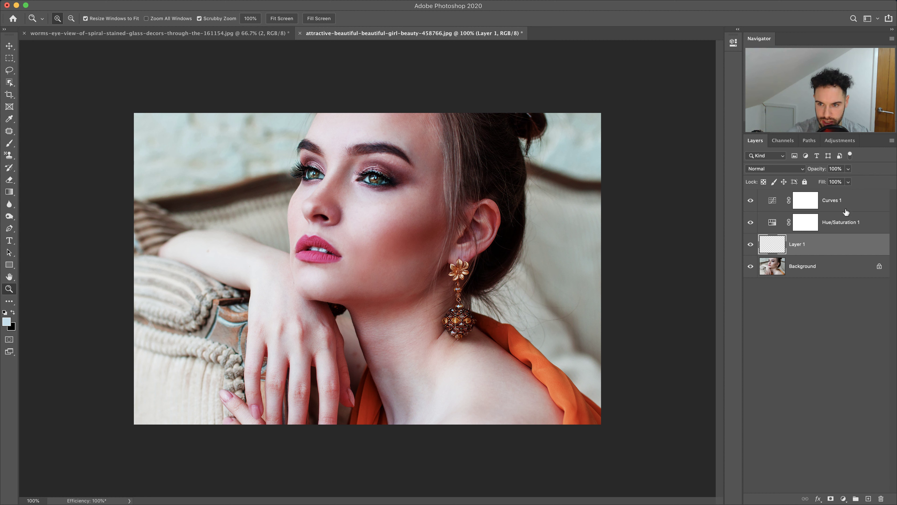
click(827, 202)
click(827, 221)
click(815, 247)
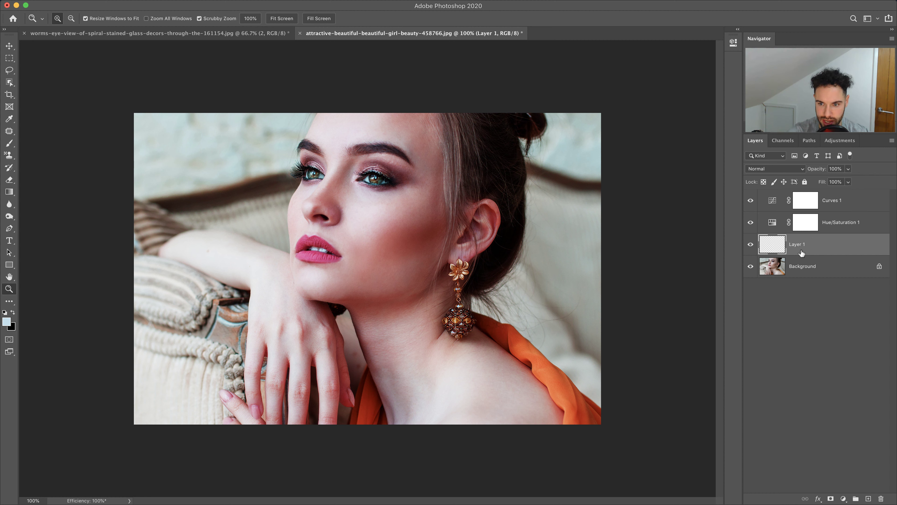
click(801, 271)
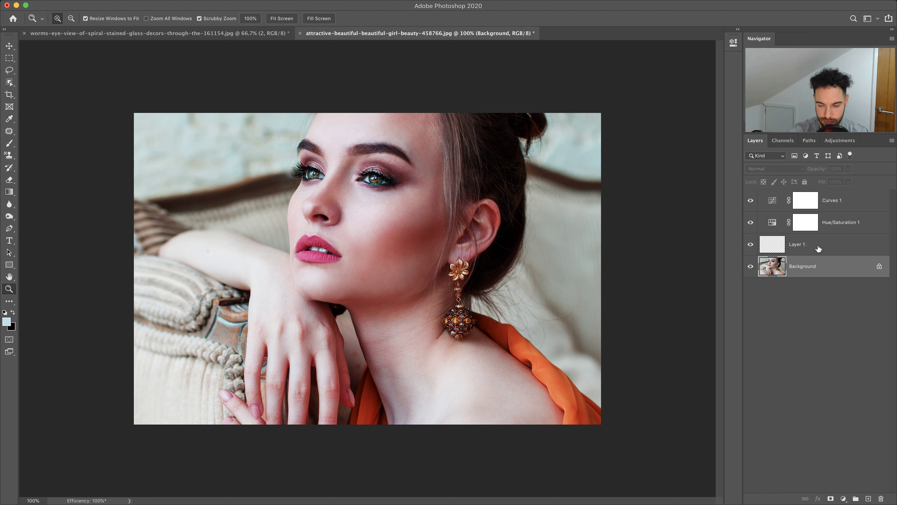
drag(821, 248, 881, 498)
- Add a Levels adjustment layer above Curves 1 and set its white input level to 234
click(833, 205)
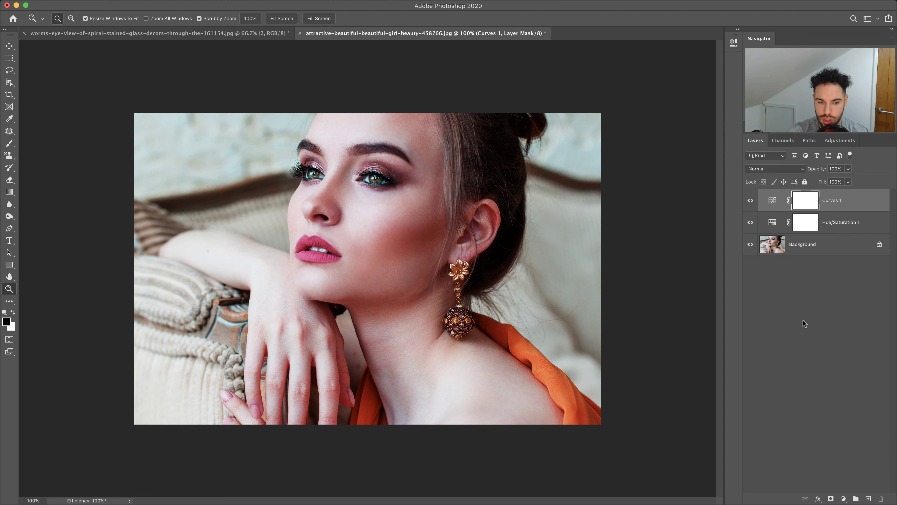
click(843, 498)
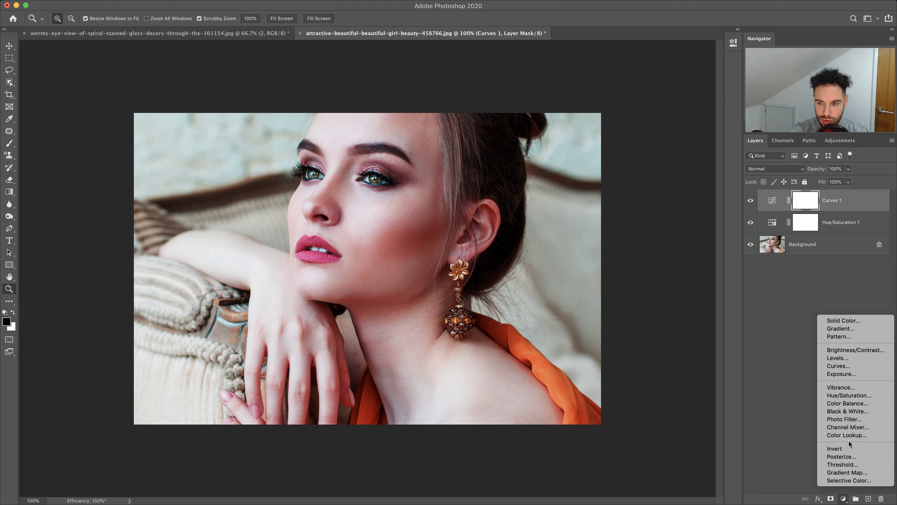
click(844, 358)
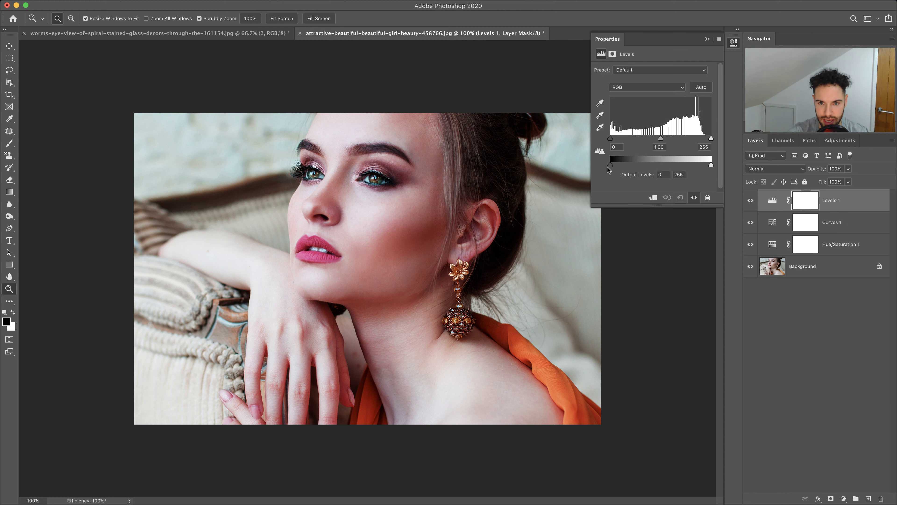
drag(610, 164, 611, 164)
mouse_move(711, 165)
mouse_down()
mouse_move(703, 166)
mouse_move(711, 165)
mouse_up()
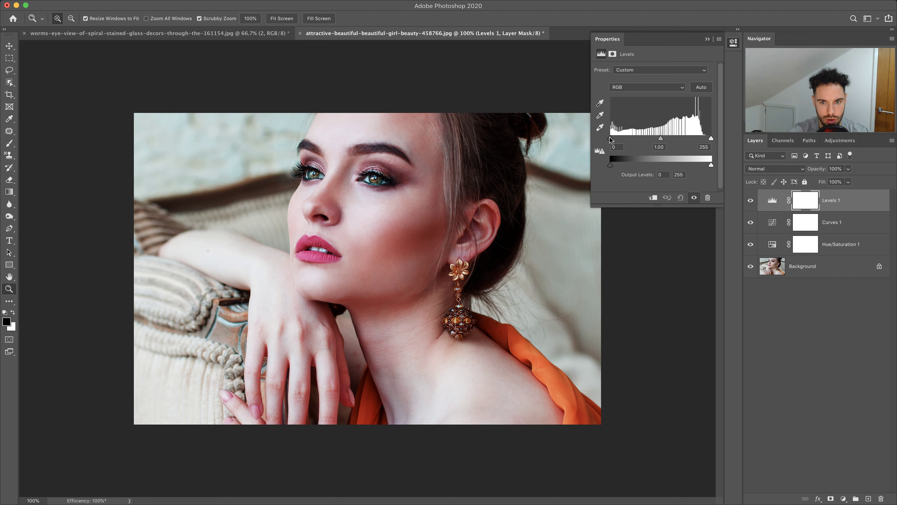
mouse_move(611, 139)
mouse_down()
mouse_move(632, 137)
mouse_move(610, 139)
mouse_up()
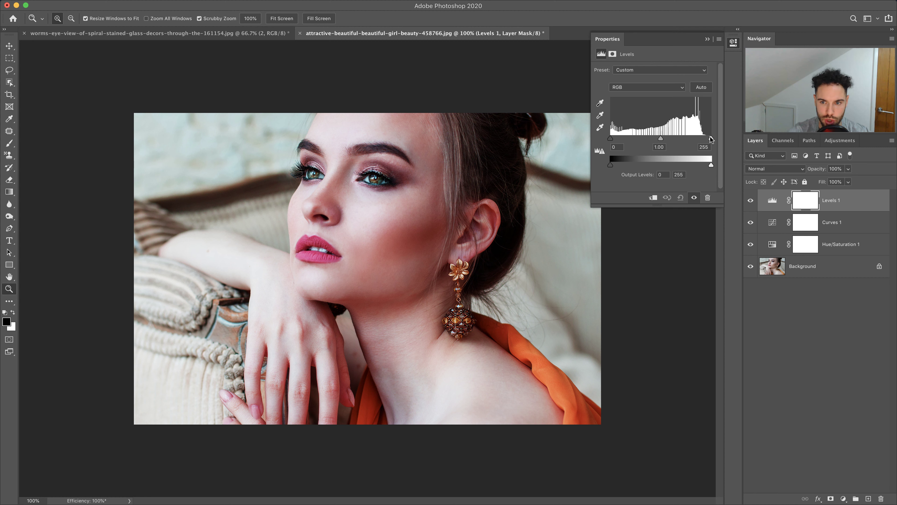
drag(711, 138, 704, 139)
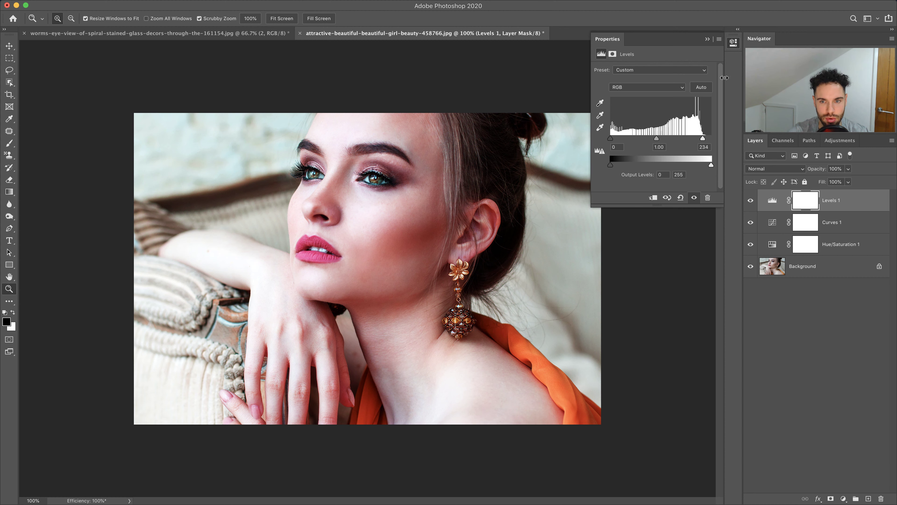
click(708, 38)
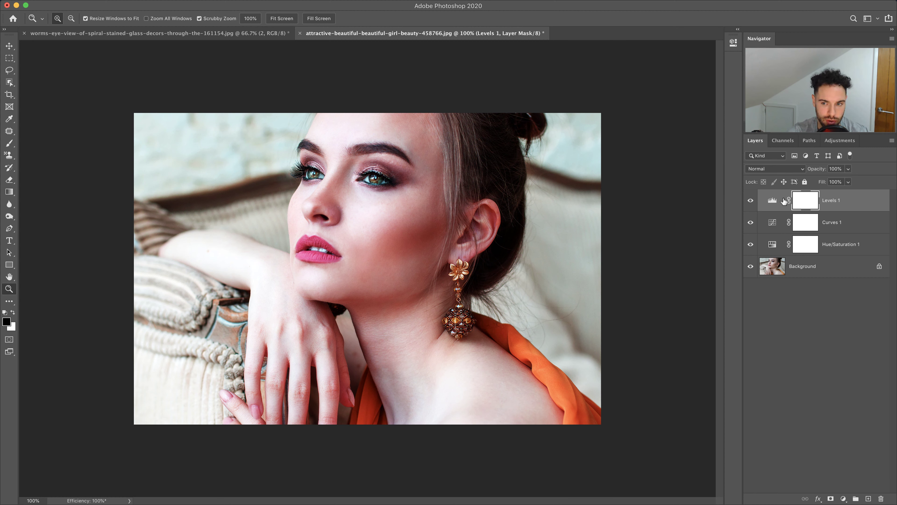
- Hide the Levels 1, Curves 1 and Hue/Saturation 1 adjustment layers and put all three into one group
drag(753, 204, 752, 240)
click(843, 204)
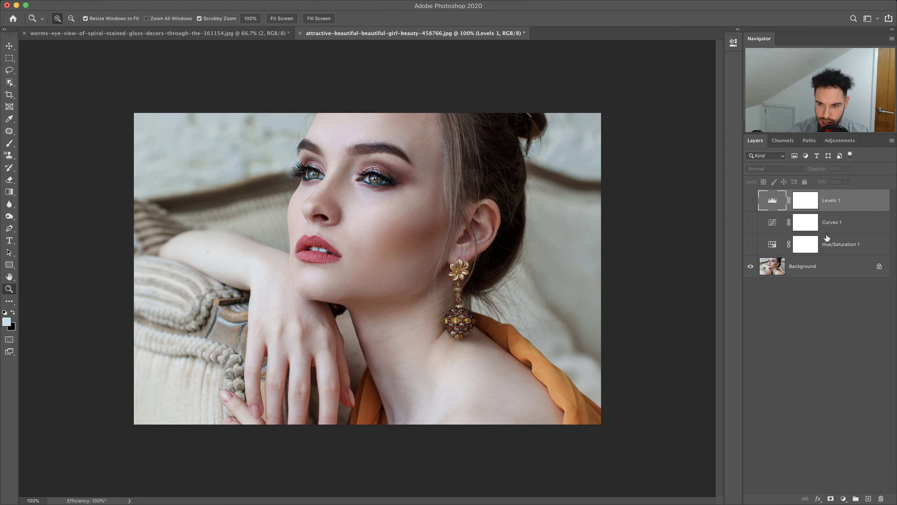
shift+click(848, 247)
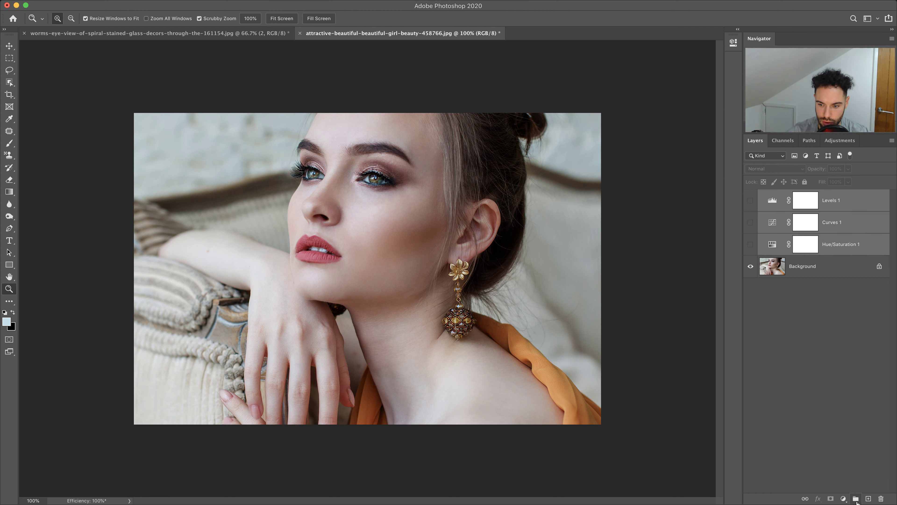
click(855, 498)
- Show the three adjustment layers inside Group 1, collapse the group, and compare the image with the group hidden and shown
click(760, 196)
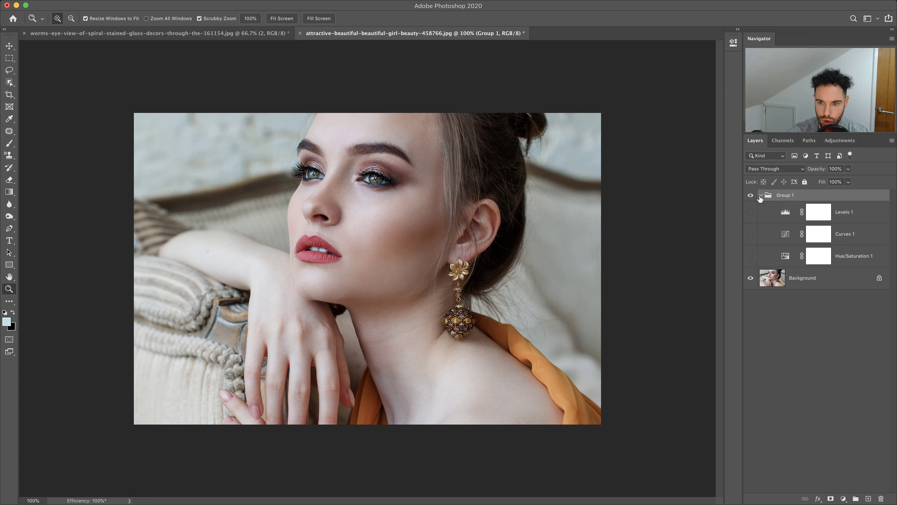
click(750, 212)
click(750, 234)
click(750, 256)
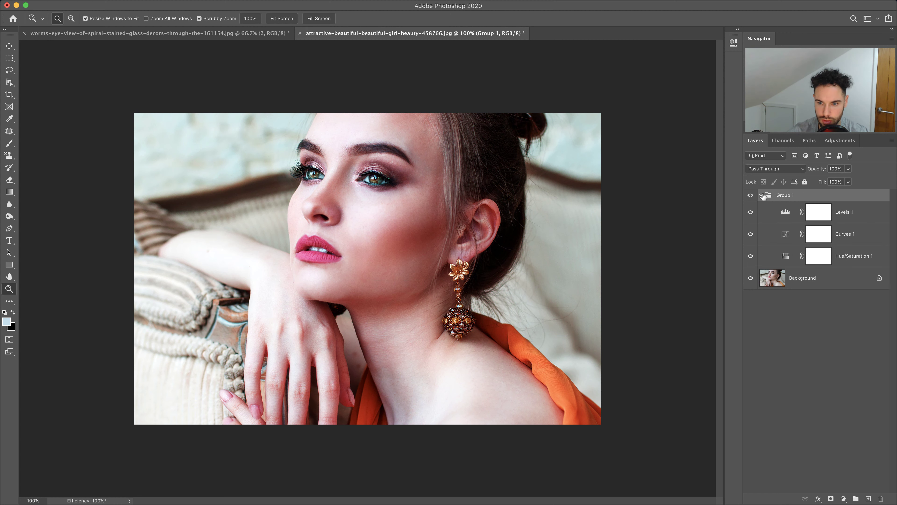
click(761, 195)
click(751, 195)
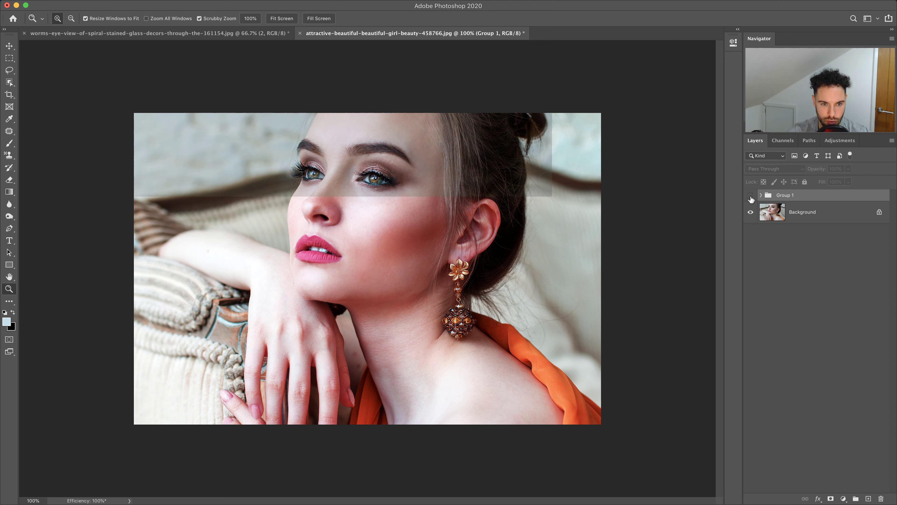
click(750, 196)
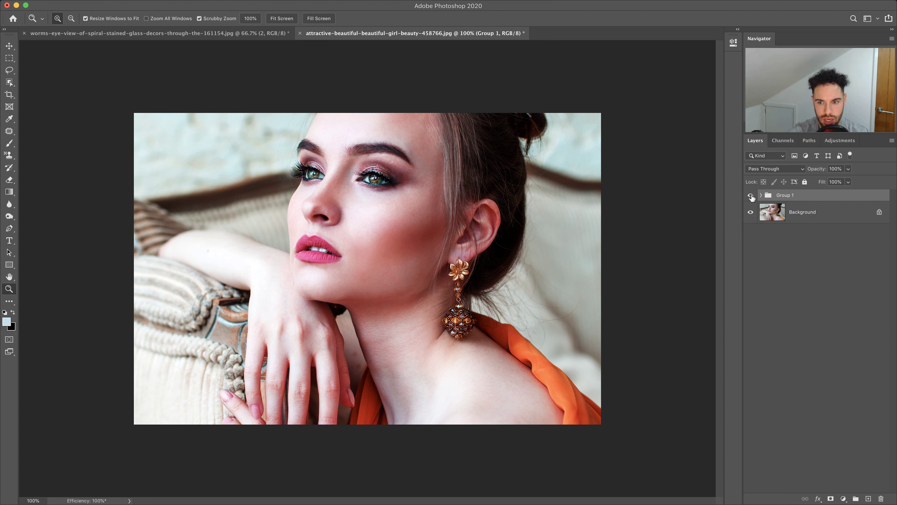
click(761, 195)
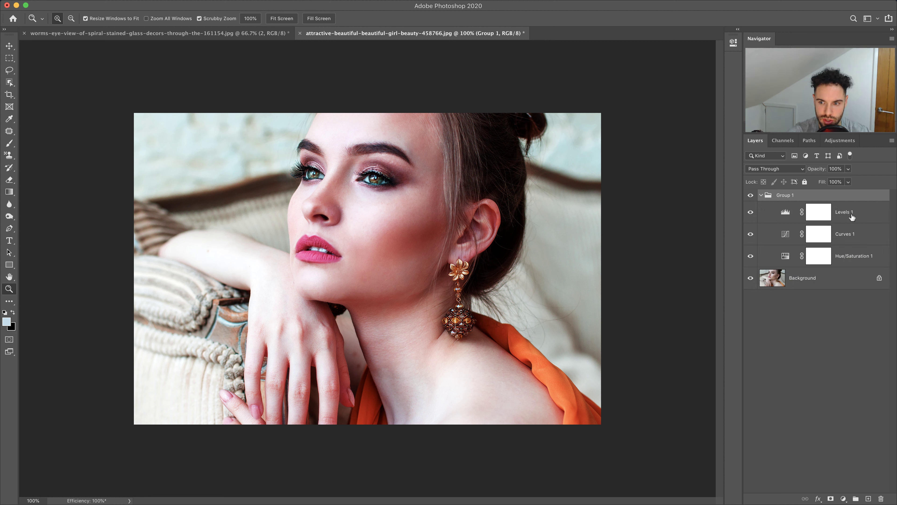
click(842, 499)
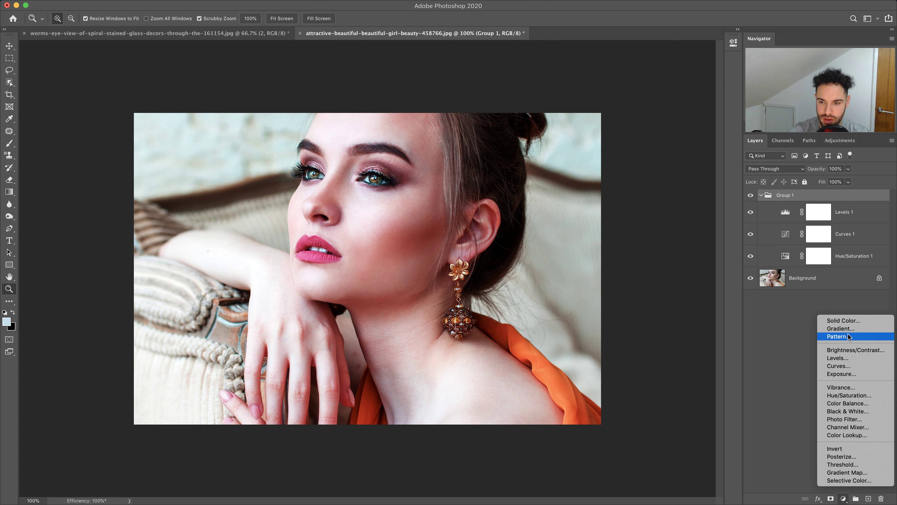
click(783, 319)
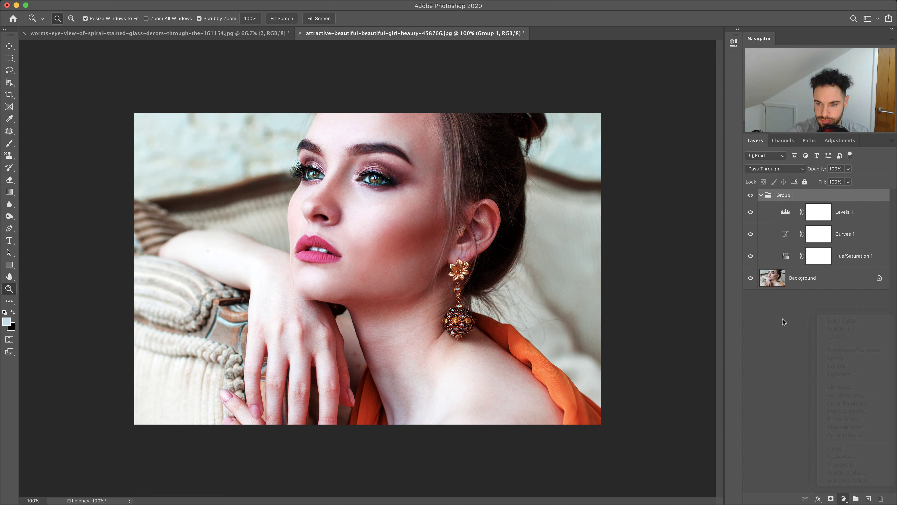
- Make the Background layer active, and collapse and hide Group 1
click(813, 279)
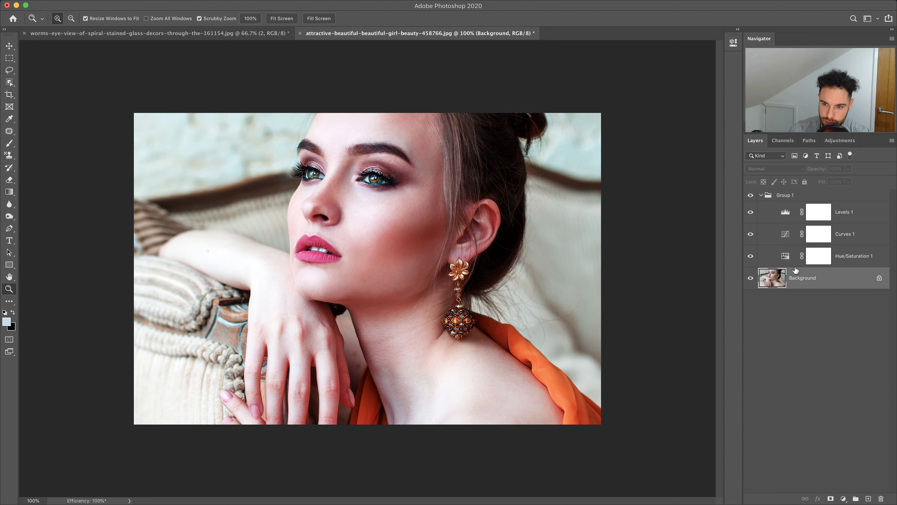
click(761, 195)
click(751, 195)
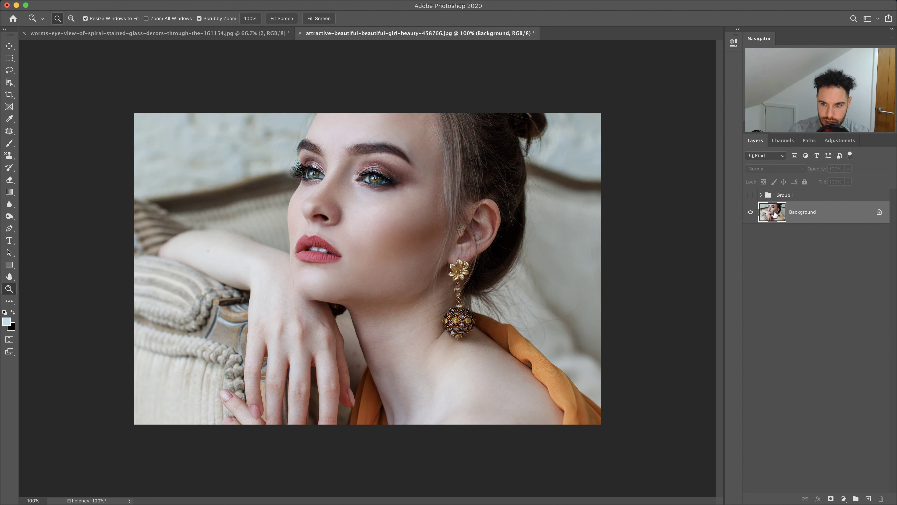
- Select the whole earring on the Background layer using the Object Selection tool in Lasso mode
click(448, 302)
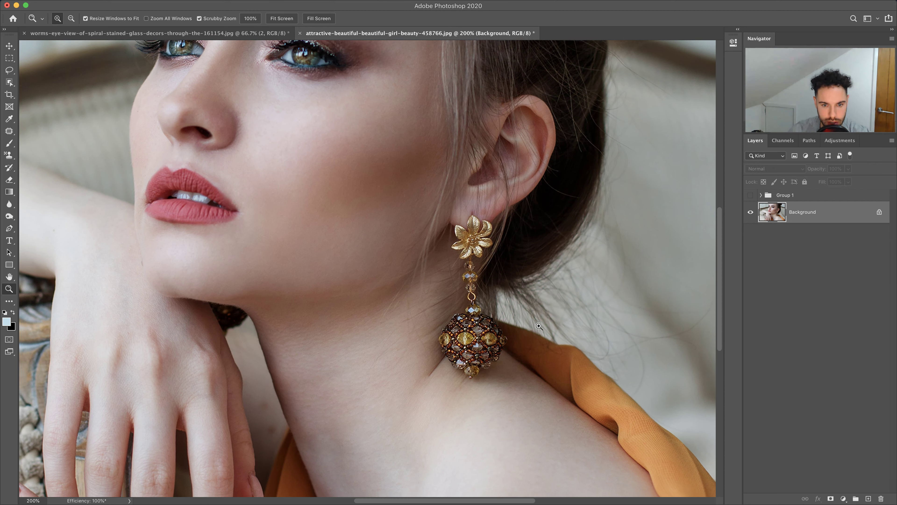
click(448, 303)
click(8, 83)
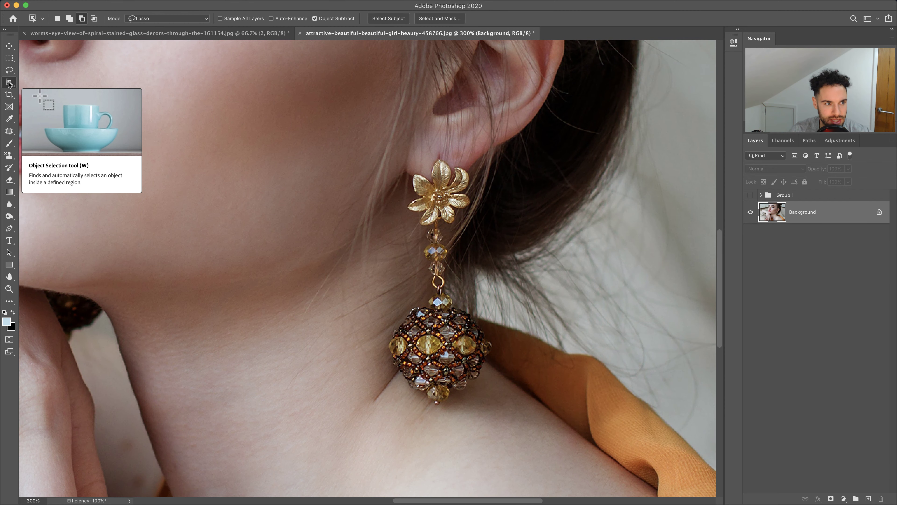
right_click(10, 84)
click(49, 82)
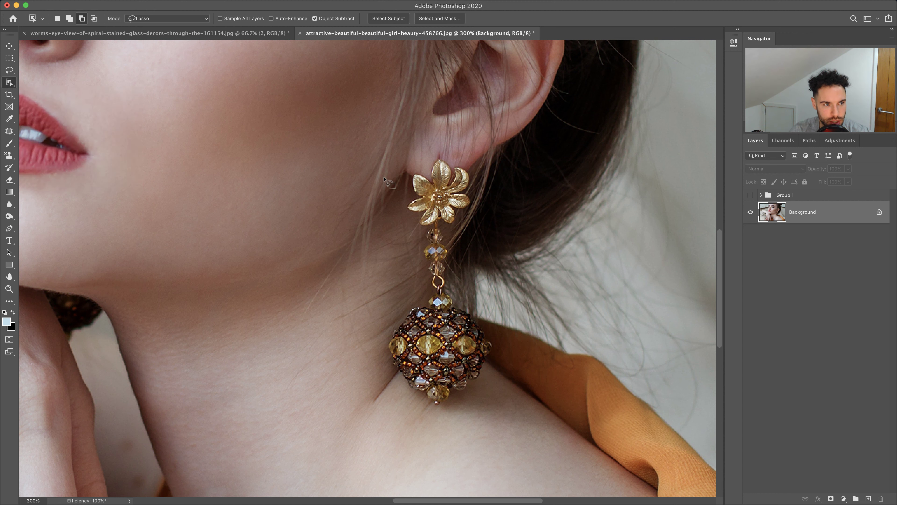
click(164, 18)
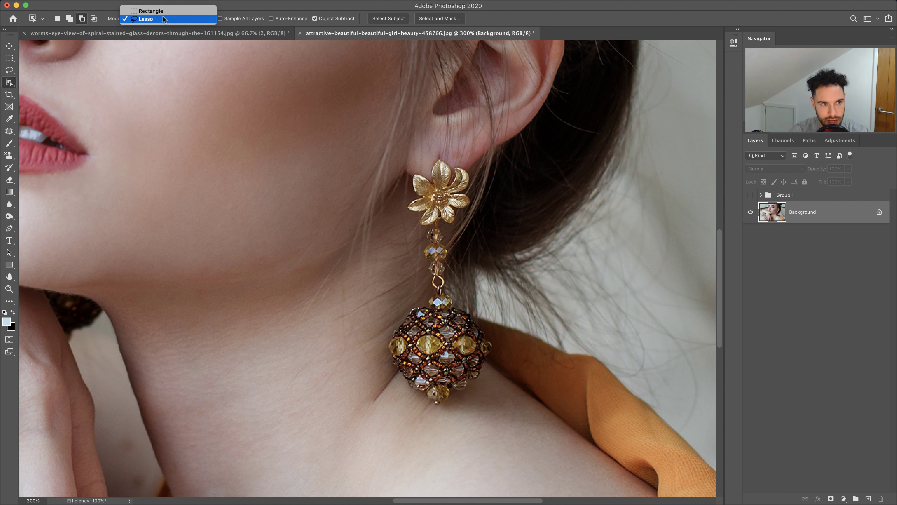
click(157, 20)
mouse_move(435, 155)
mouse_down()
mouse_move(402, 179)
mouse_move(416, 267)
mouse_move(385, 321)
mouse_move(380, 353)
mouse_move(396, 384)
mouse_move(440, 418)
mouse_move(499, 377)
mouse_move(514, 348)
mouse_move(490, 311)
mouse_move(467, 297)
mouse_move(456, 270)
mouse_move(454, 247)
mouse_move(477, 204)
mouse_move(476, 175)
mouse_move(467, 157)
mouse_move(437, 156)
mouse_up()
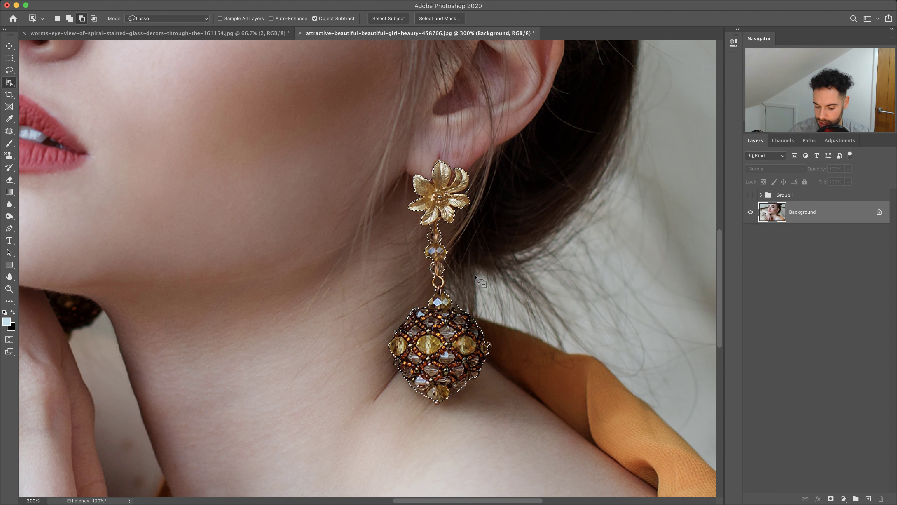
- Copy the selected earring onto a new layer above the Background layer, and switch to the Move tool
key(super+j)
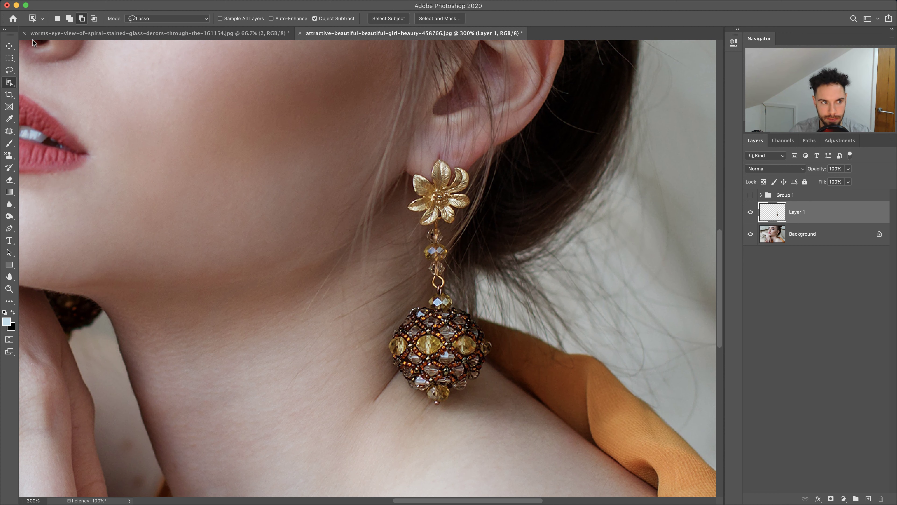
click(9, 46)
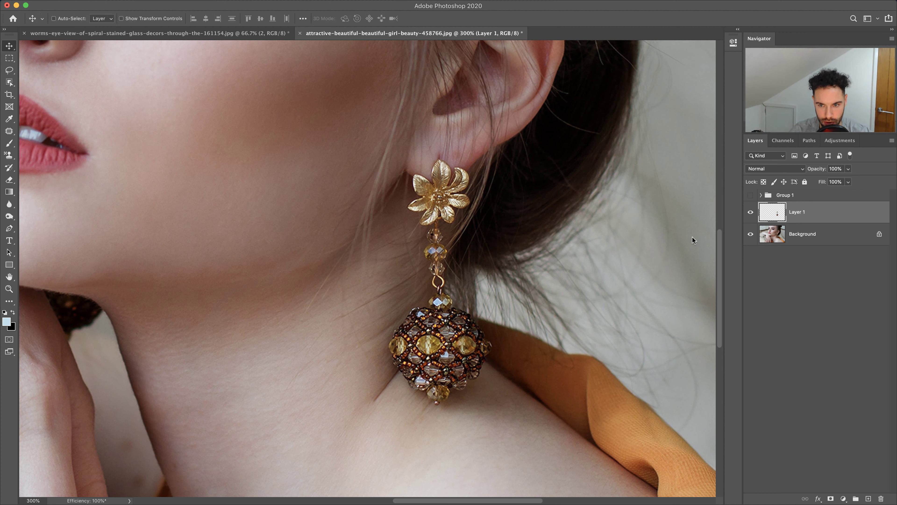
drag(407, 198, 451, 225)
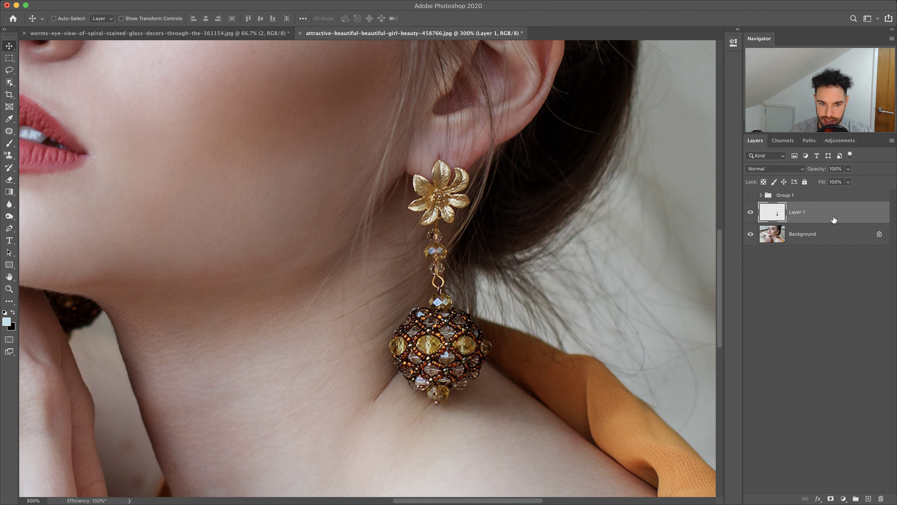
- Add a Hue/Saturation adjustment layer above the earring's Layer 1 and clip it to that layer
click(845, 499)
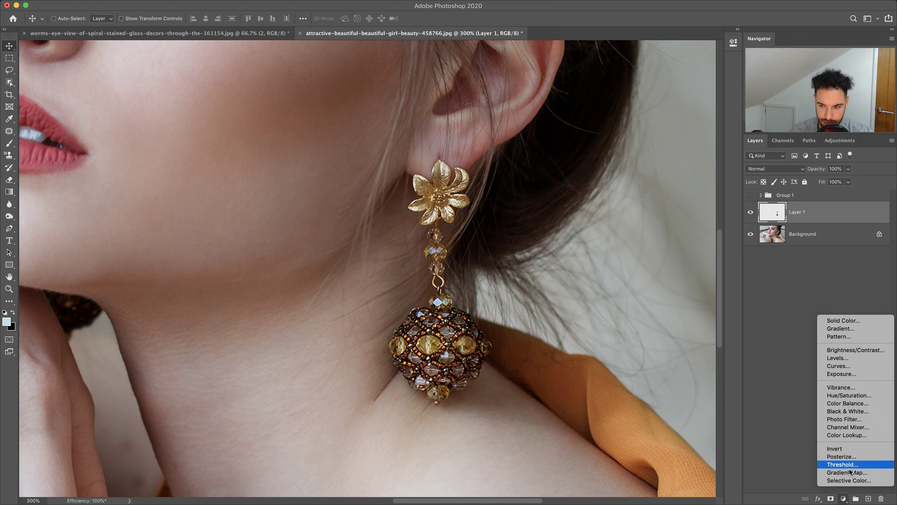
click(847, 396)
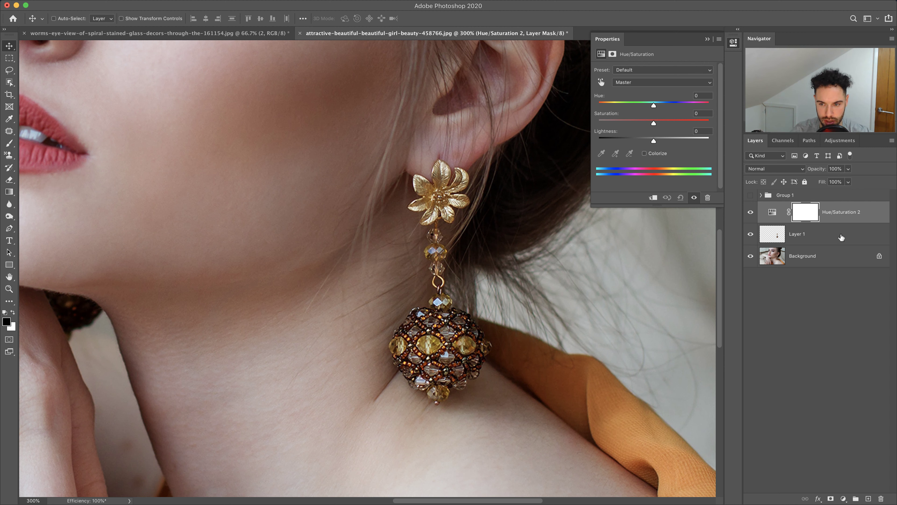
click(804, 234)
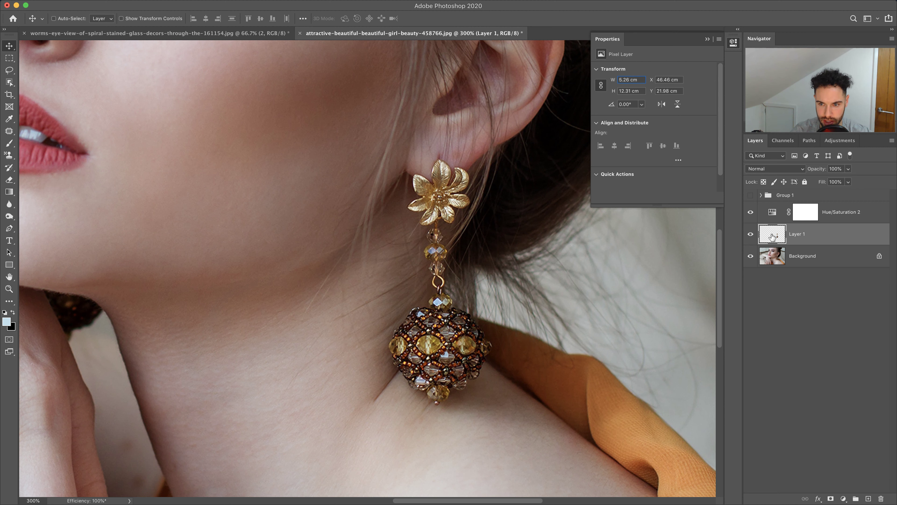
click(808, 260)
click(812, 235)
click(849, 216)
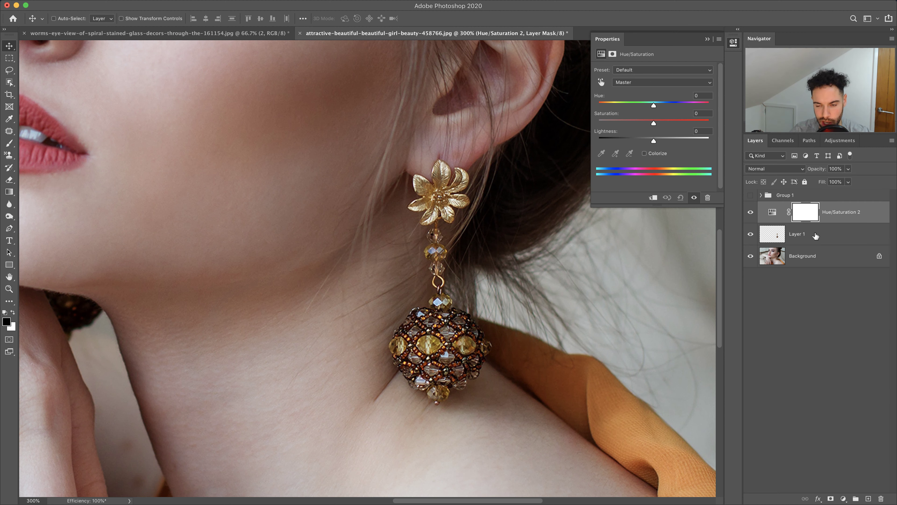
click(796, 237)
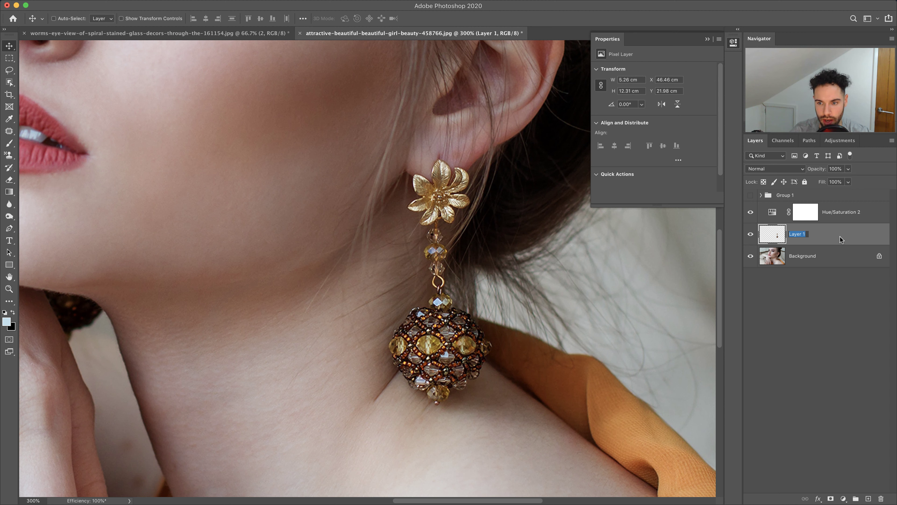
click(839, 214)
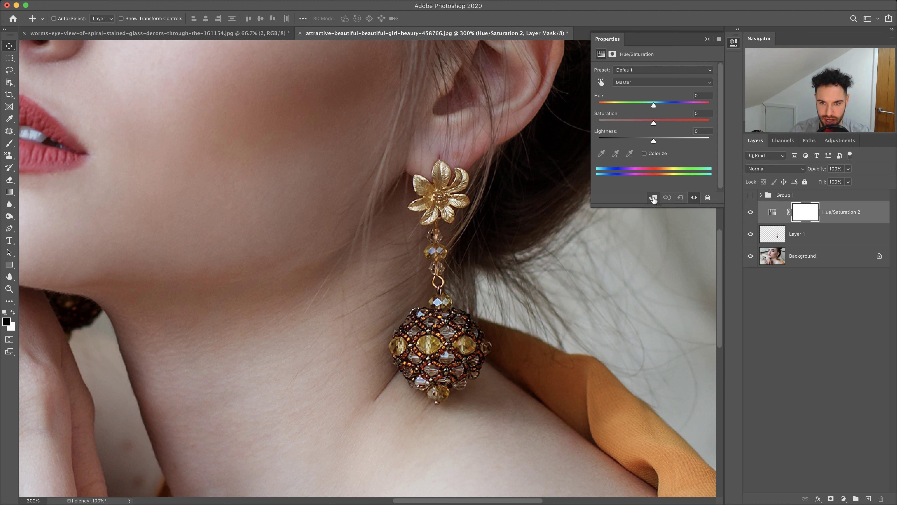
click(654, 198)
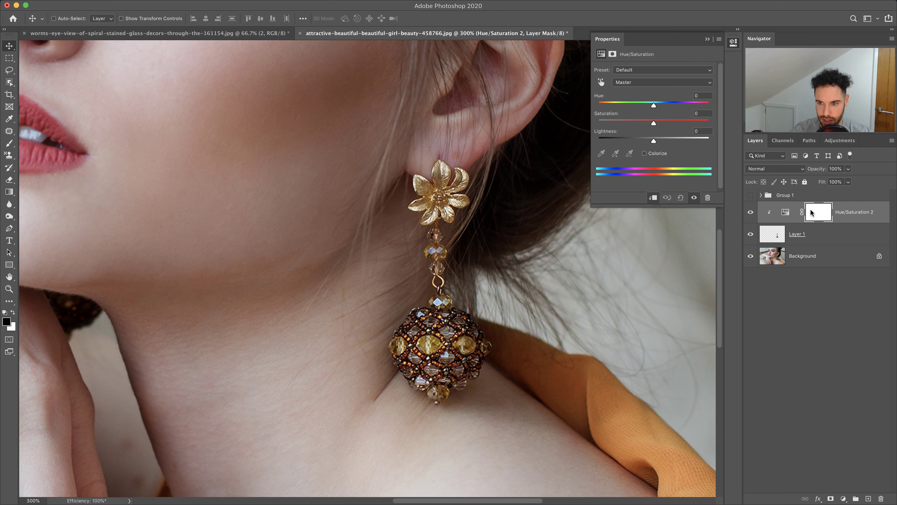
- Recolour the earring with Hue -15, Saturation +17 and Lightness +9 on the clipped Hue/Saturation layer, and collapse its settings
mouse_move(654, 107)
mouse_down()
mouse_move(625, 110)
mouse_move(693, 107)
mouse_move(648, 109)
mouse_up()
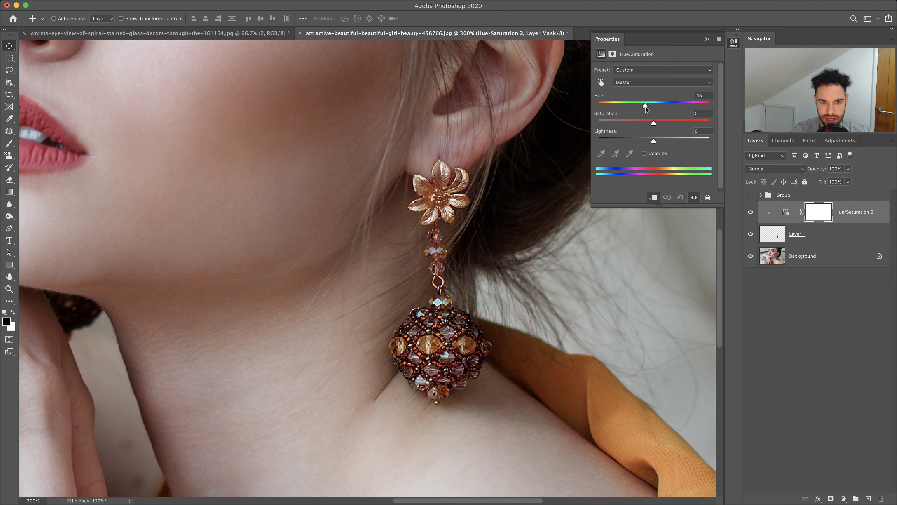
drag(653, 122, 668, 122)
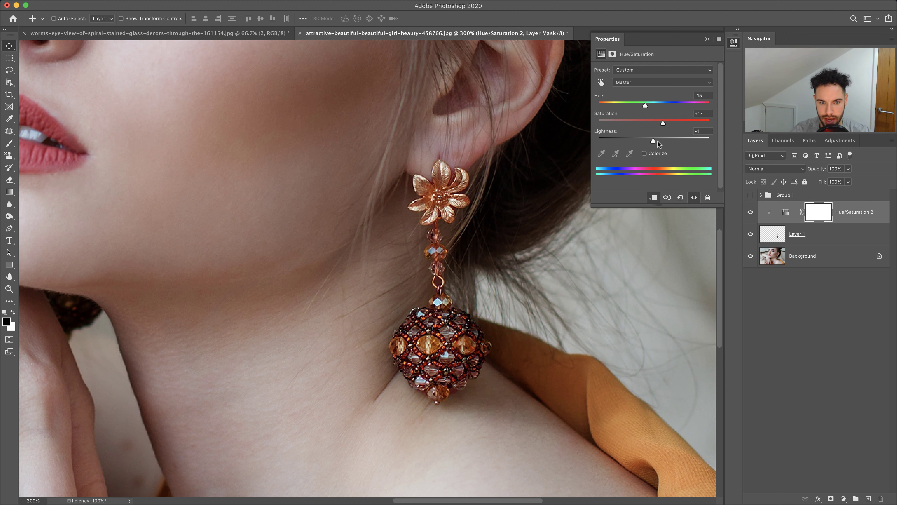
drag(658, 140, 662, 139)
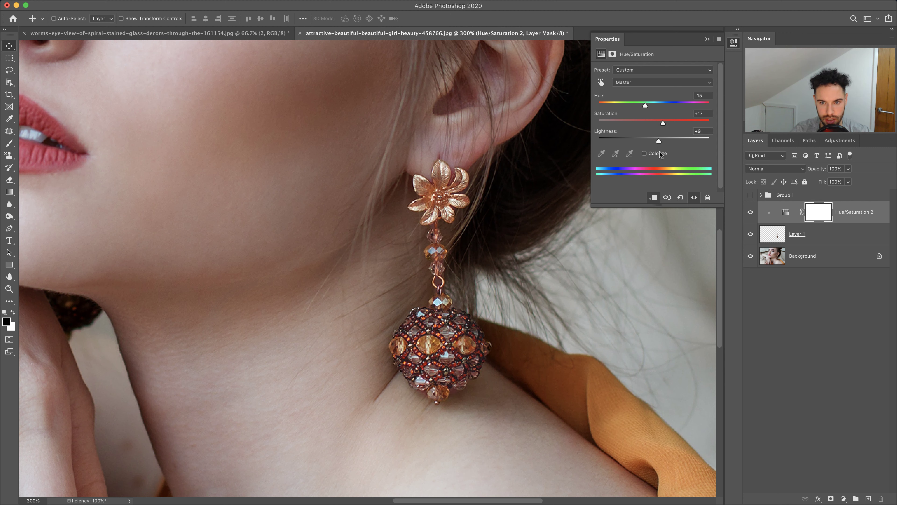
click(707, 39)
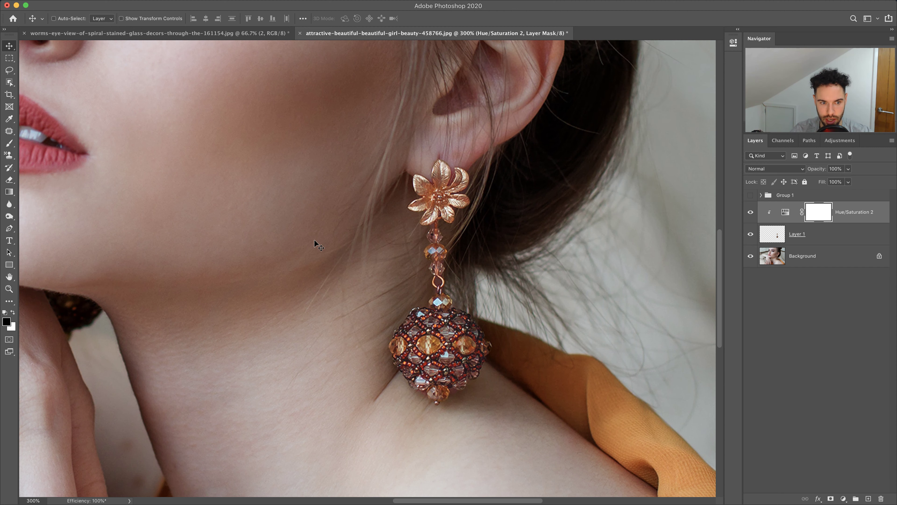
- Compare the earring's colour at 100% view with the Hue/Saturation 2 layer hidden and shown
key(super+1)
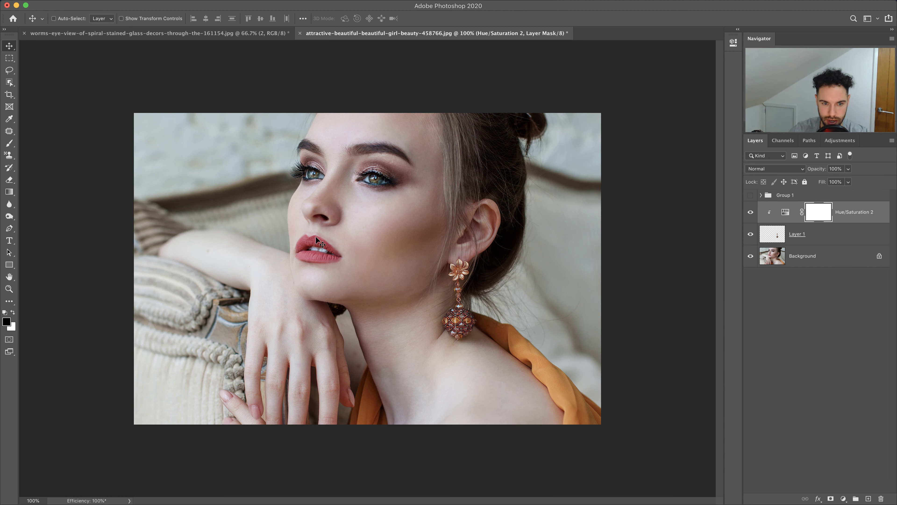
click(751, 212)
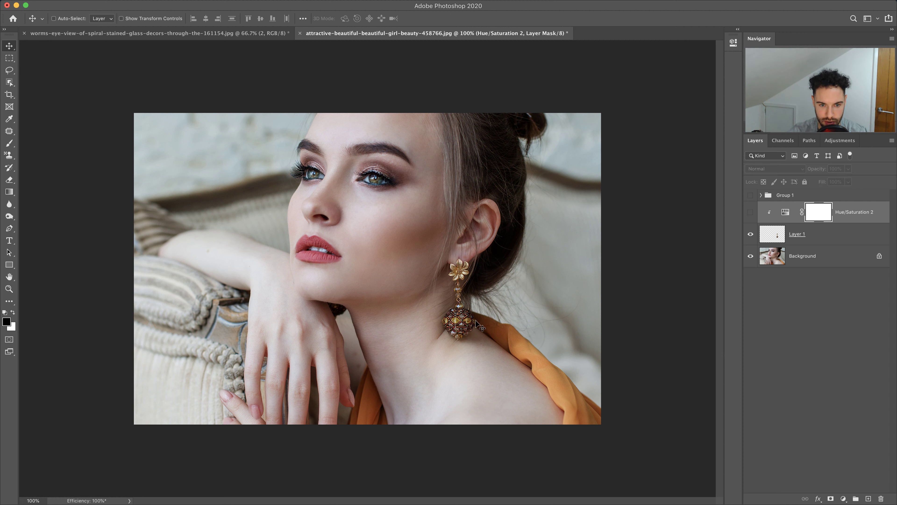
click(751, 213)
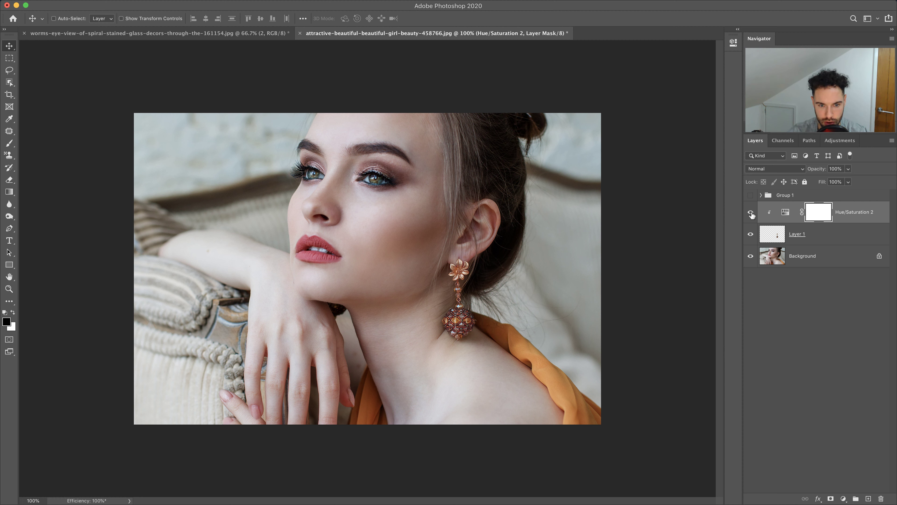
- Add a Curves adjustment layer above Hue/Saturation 2 and shape a gentle S-curve with one shadow and one highlight point
click(844, 498)
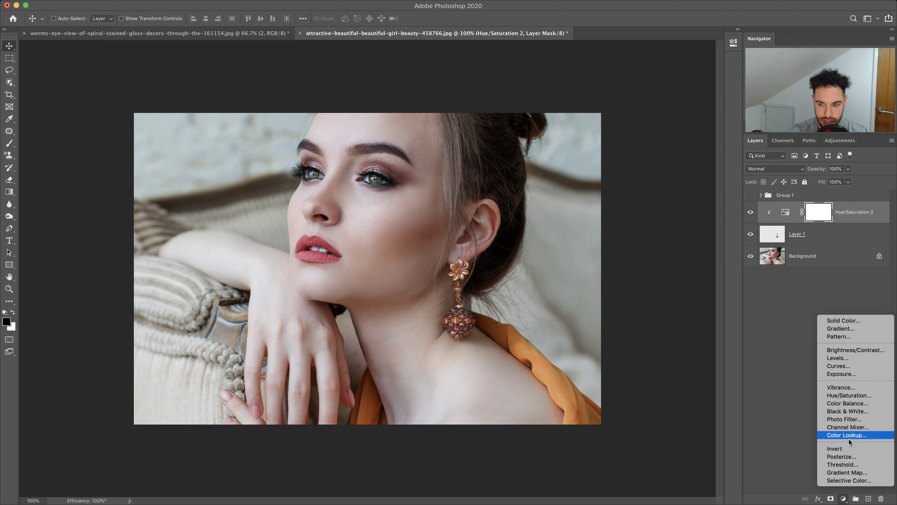
click(848, 367)
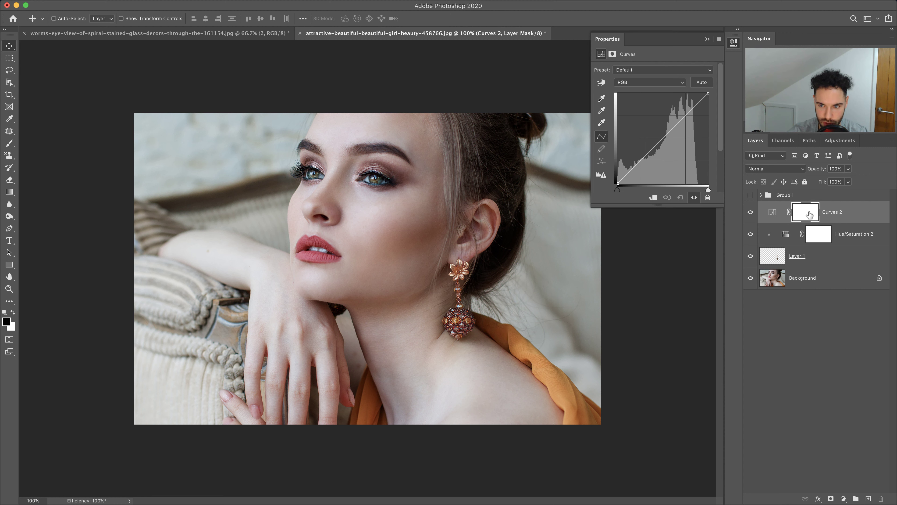
click(632, 172)
click(686, 109)
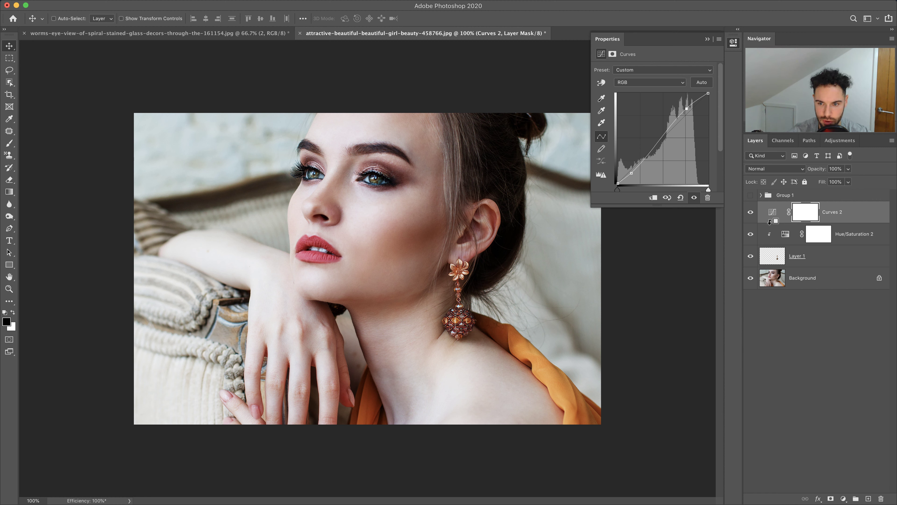
- Clip the Curves 2 layer to the earring's Layer 1, toggling the clipping off and on again to show its effect
alt+click(770, 221)
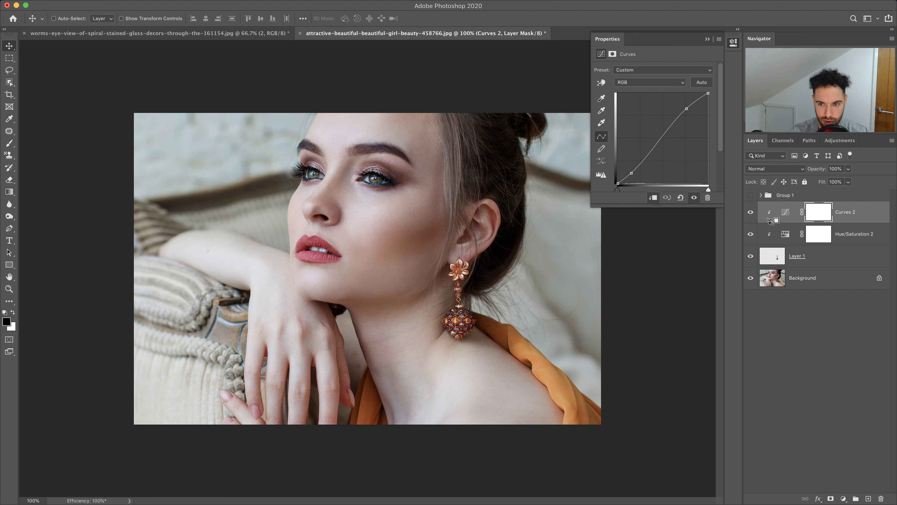
alt+click(770, 222)
alt+click(771, 223)
- Compare the earring close up at 300% with the Curves 2 layer hidden and shown
click(750, 213)
click(10, 289)
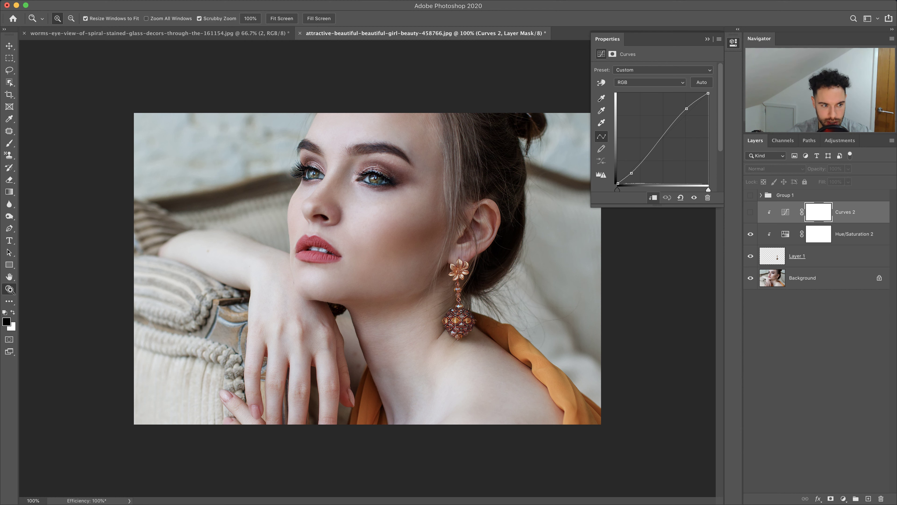
drag(425, 292, 523, 295)
click(474, 318)
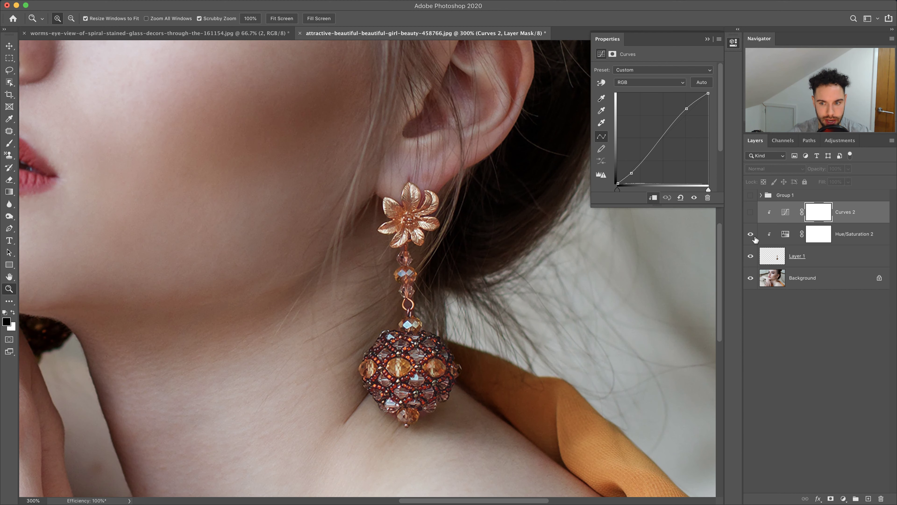
click(750, 213)
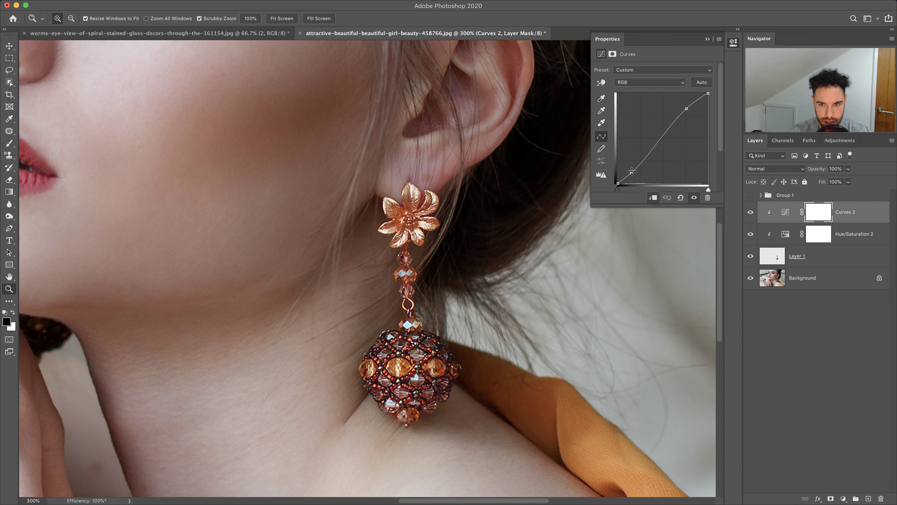
- Strengthen the Curves 2 S-curve by lowering the shadow point and raising the highlight point, and compare the earring with and without it
drag(632, 172, 634, 174)
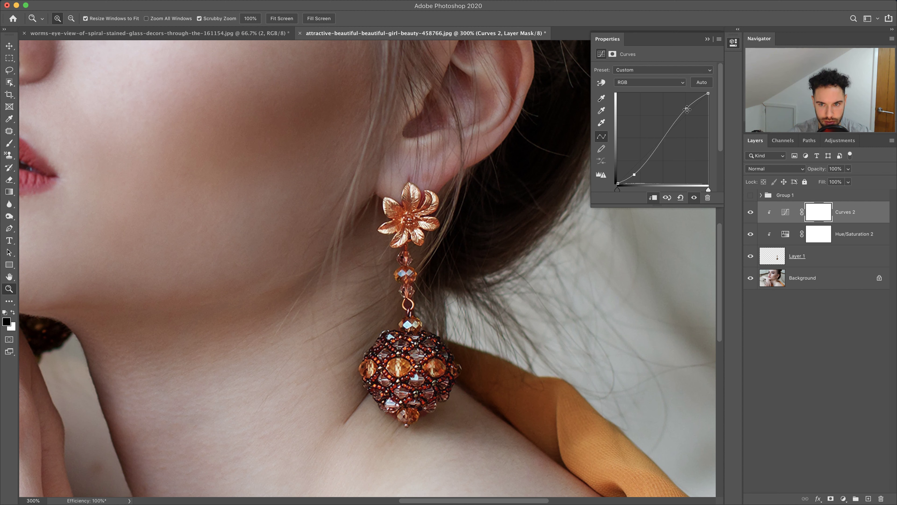
drag(687, 110, 685, 104)
click(749, 213)
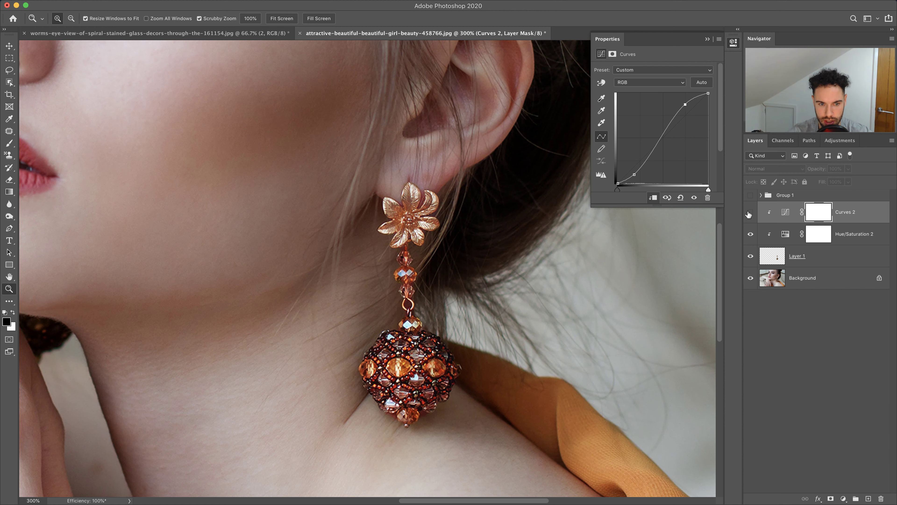
click(750, 213)
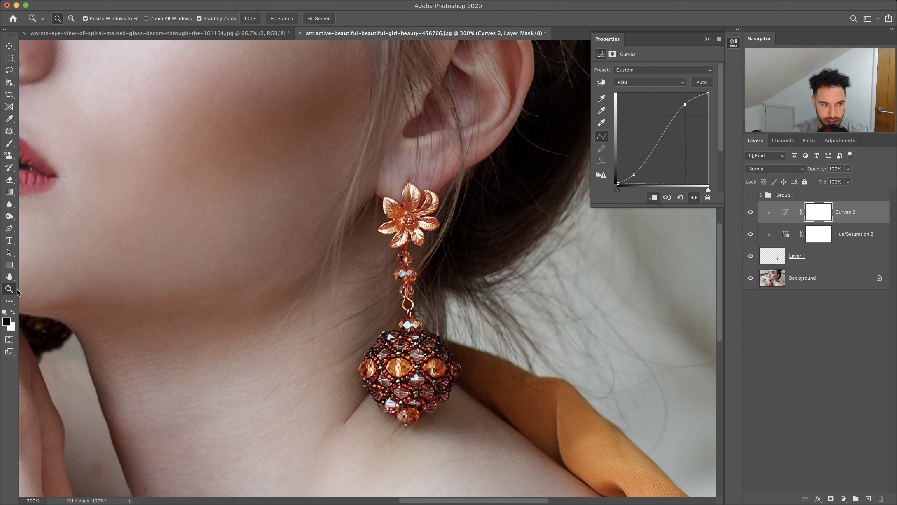
- Collapse the Curves settings and compare the wider portrait with both clipped earring adjustments hidden and switched back on one by one
right_click(120, 272)
click(145, 275)
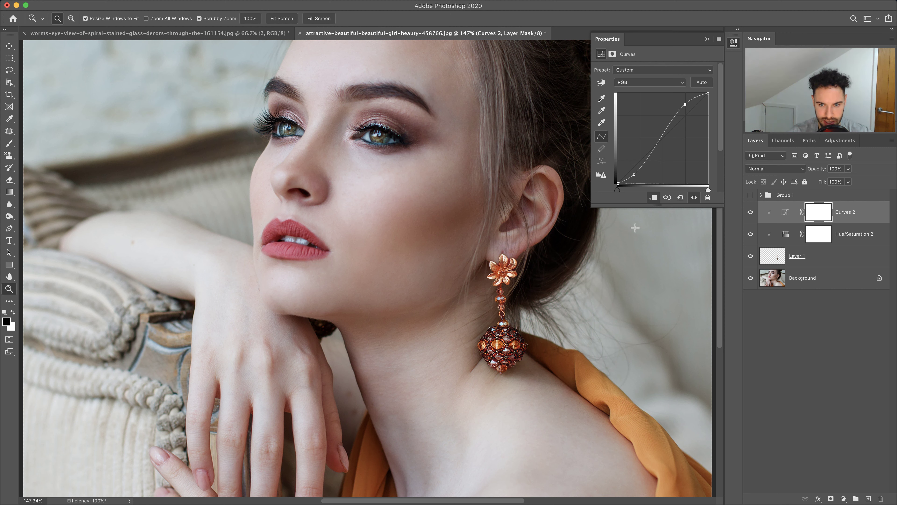
click(707, 38)
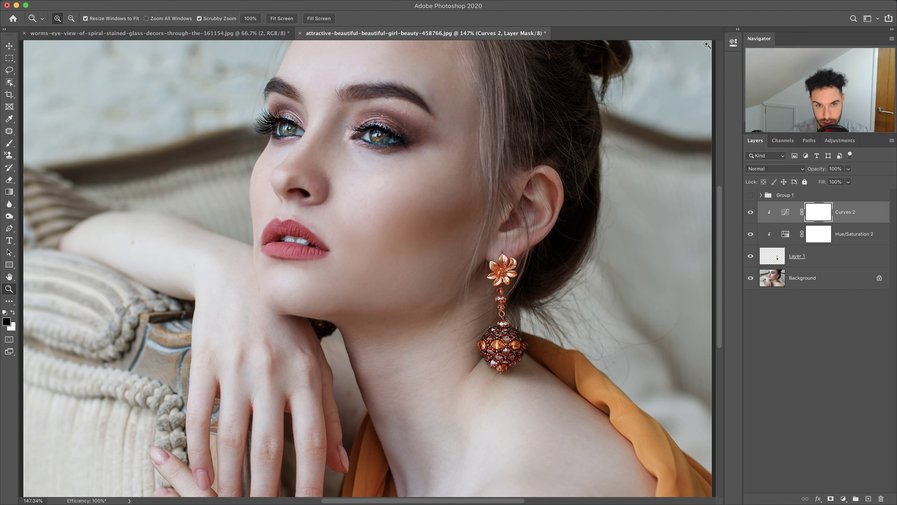
click(751, 213)
click(750, 234)
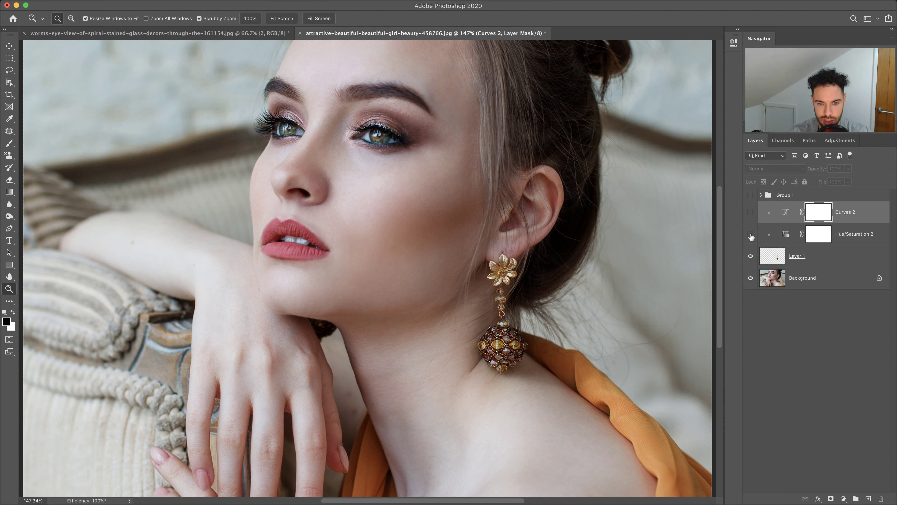
click(750, 234)
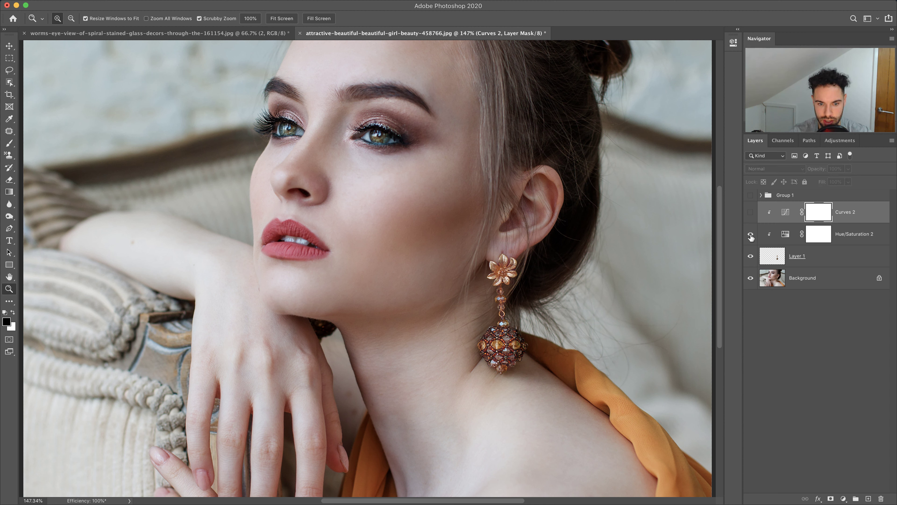
click(750, 213)
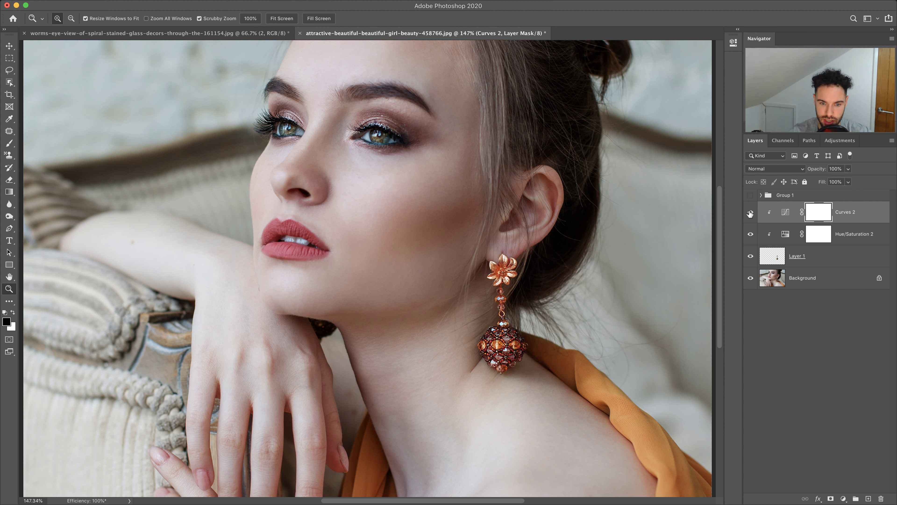
right_click(245, 250)
click(259, 254)
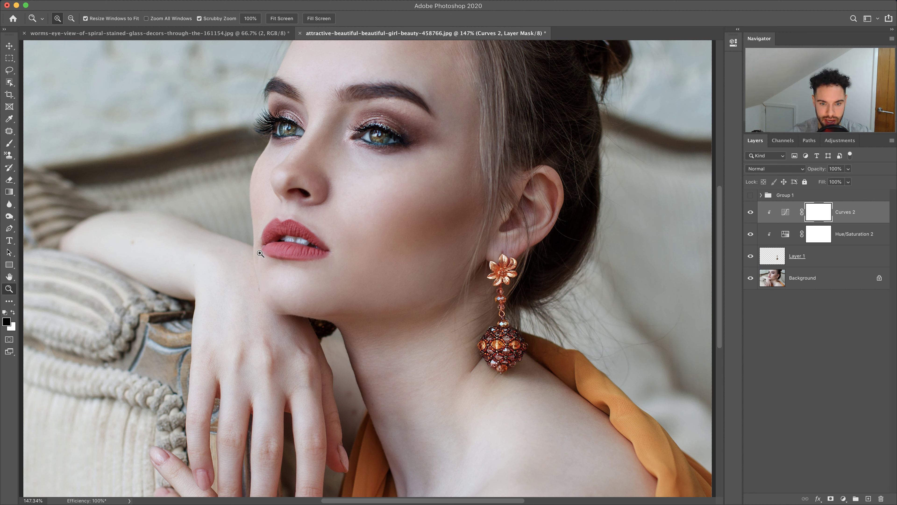
- Show Group 1 to view its overall adjustments combined with the clipped earring adjustments
click(750, 195)
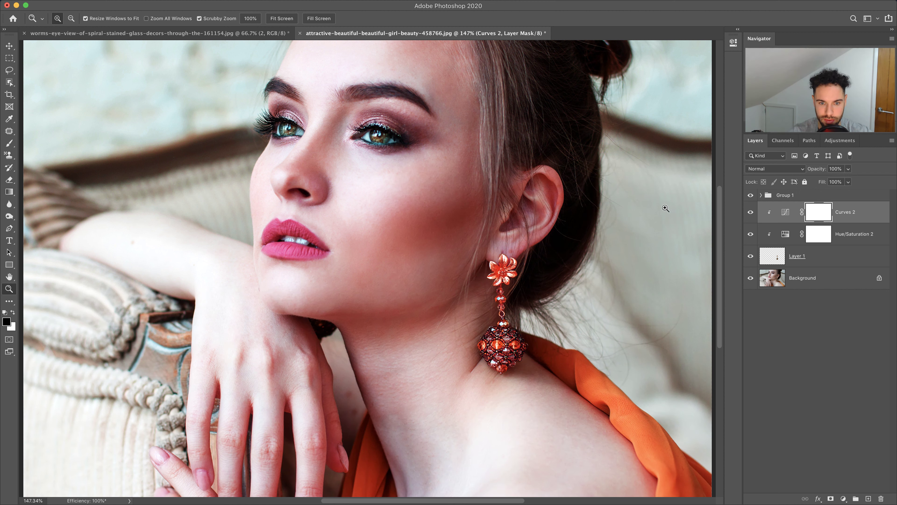
right_click(249, 260)
click(257, 267)
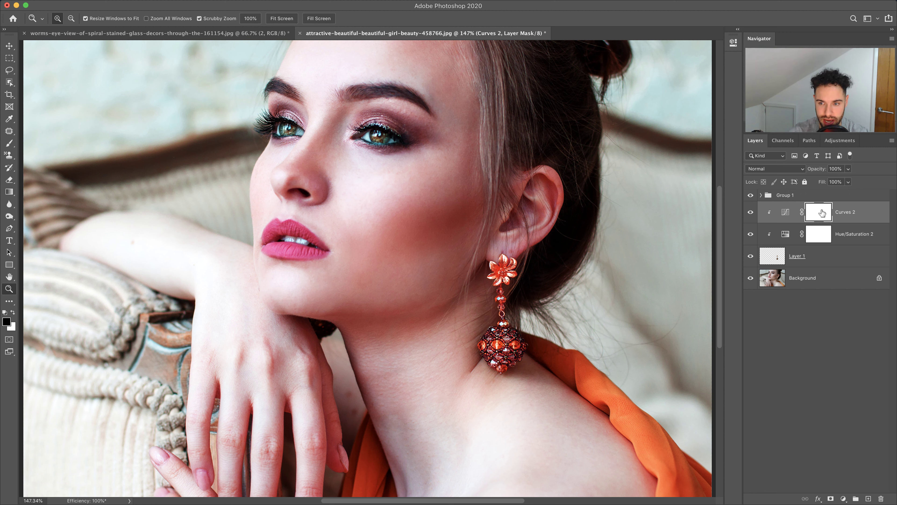
- Point out the masks of the two clipped adjustments, make the Hue/Saturation 2 layer mask active, and hide Group 1
click(821, 237)
click(820, 213)
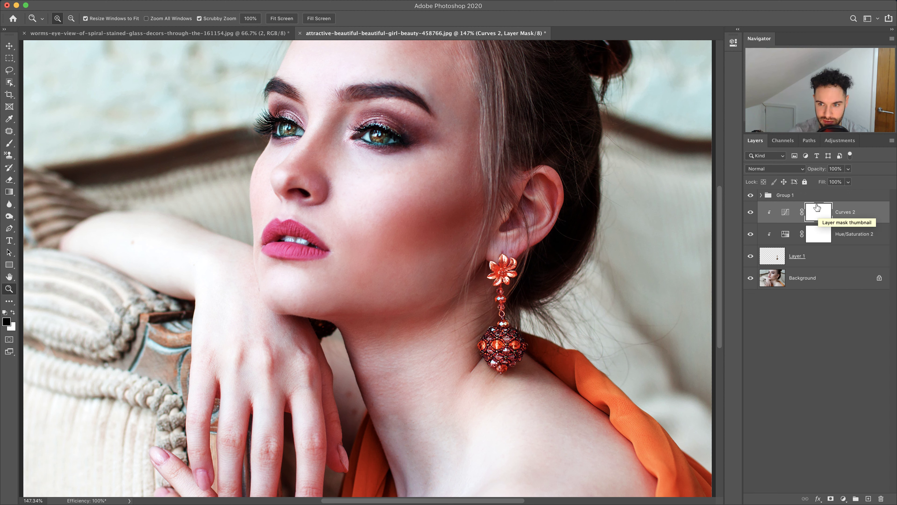
click(818, 235)
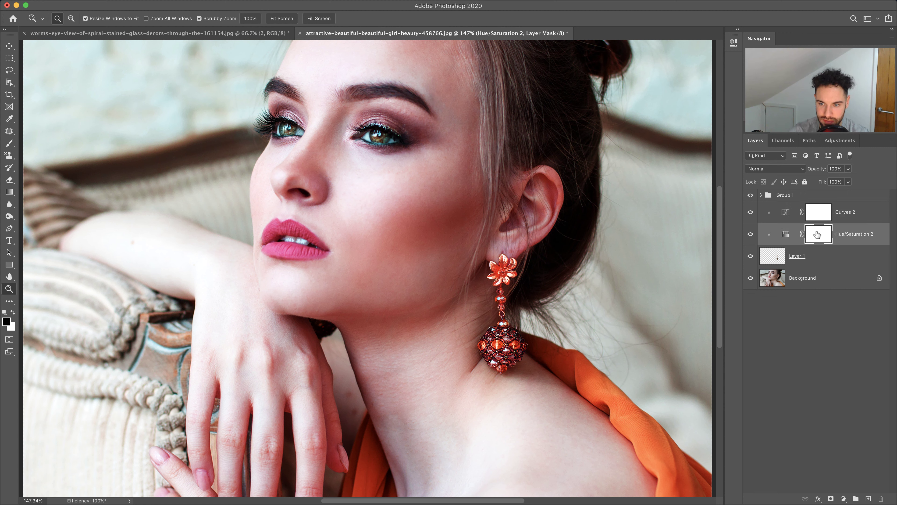
click(750, 196)
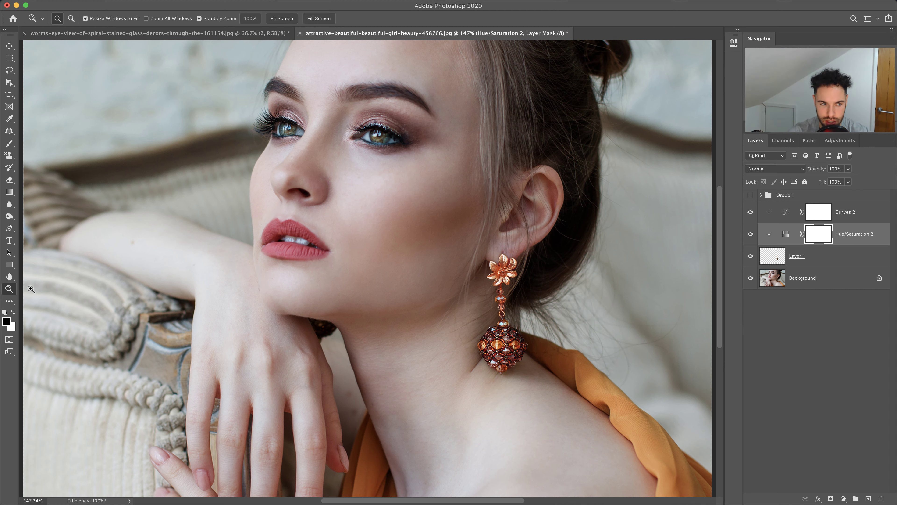
- Add an Exposure adjustment layer above Curves 2, raise its exposure to +2.18, and clip it to the earring layer
drag(506, 325, 562, 313)
click(862, 214)
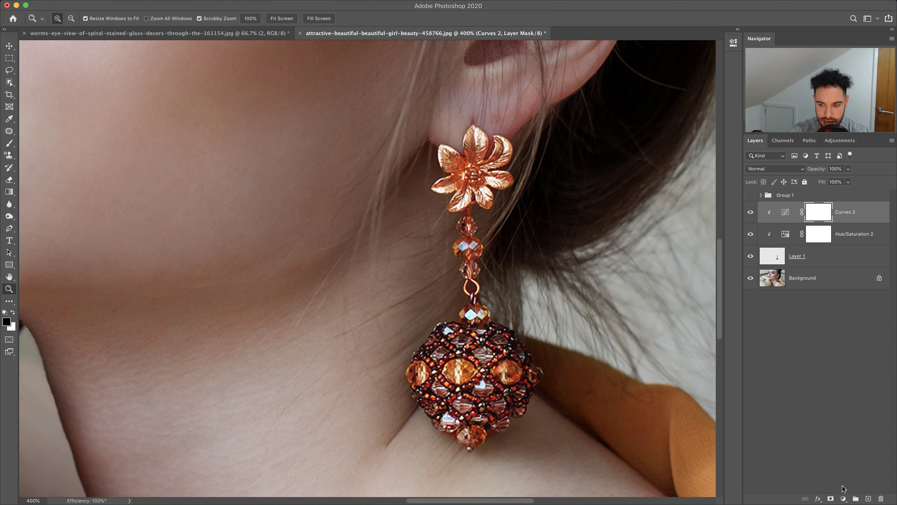
click(844, 499)
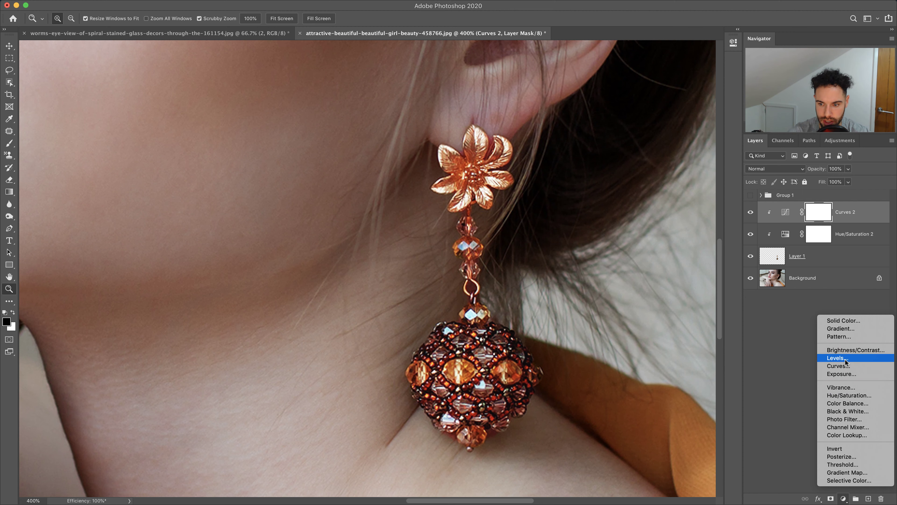
click(844, 373)
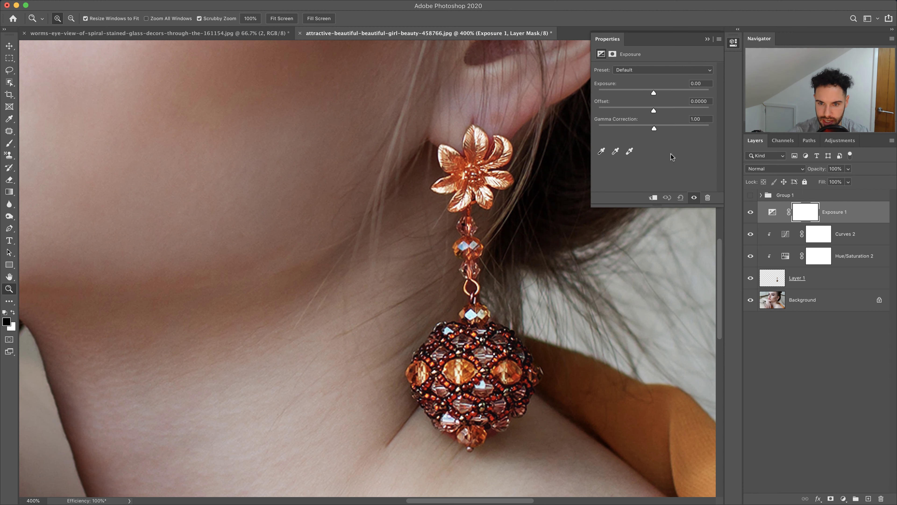
drag(653, 93, 672, 92)
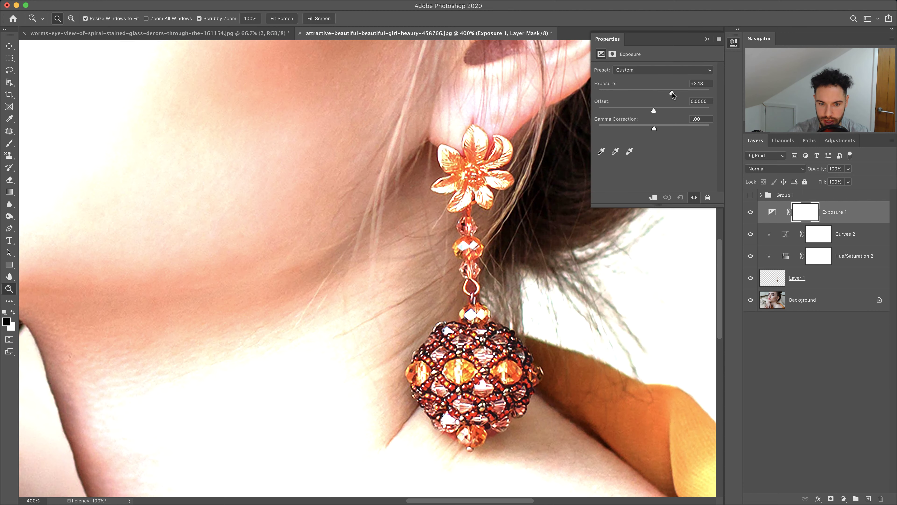
click(653, 198)
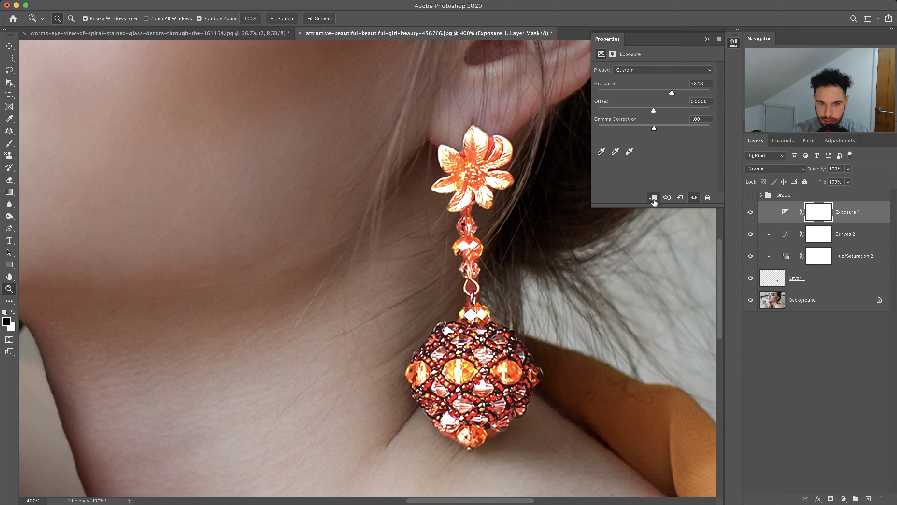
click(707, 39)
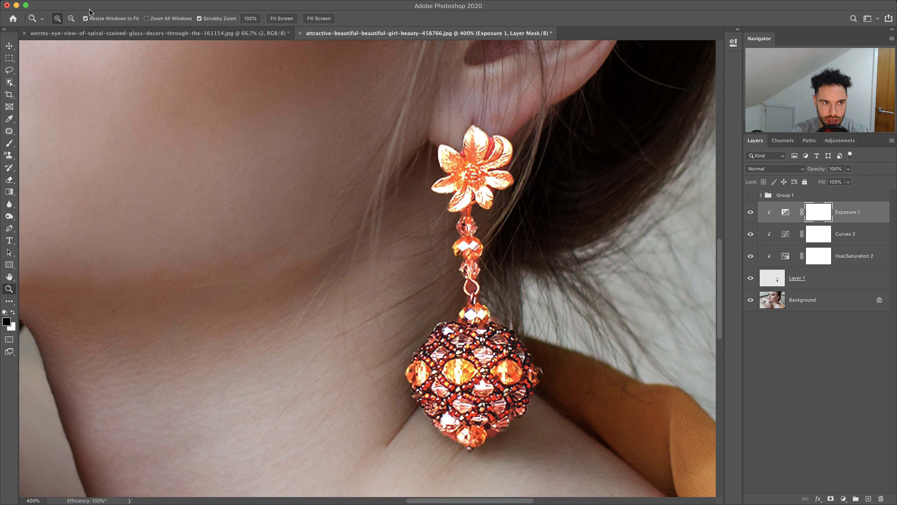
- Fill the Exposure 1 layer mask with the black foreground colour in Normal mode at 100% opacity
click(84, 243)
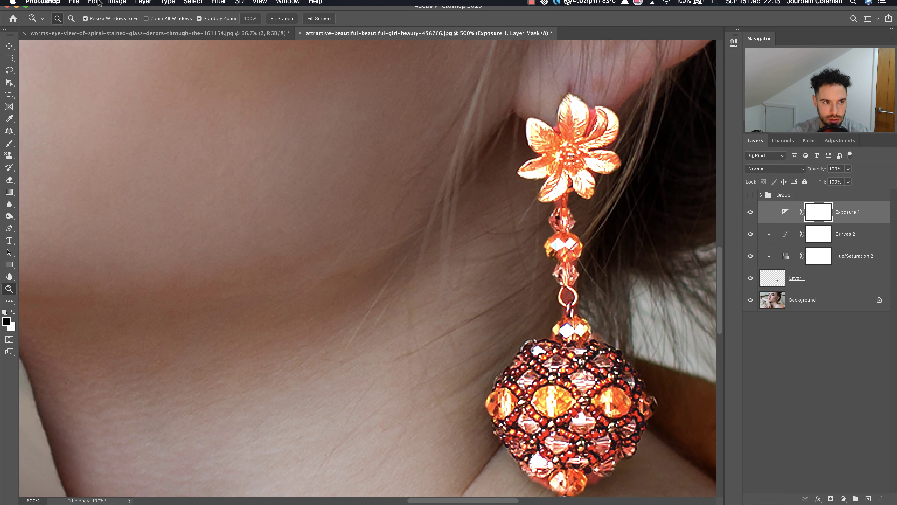
click(93, 5)
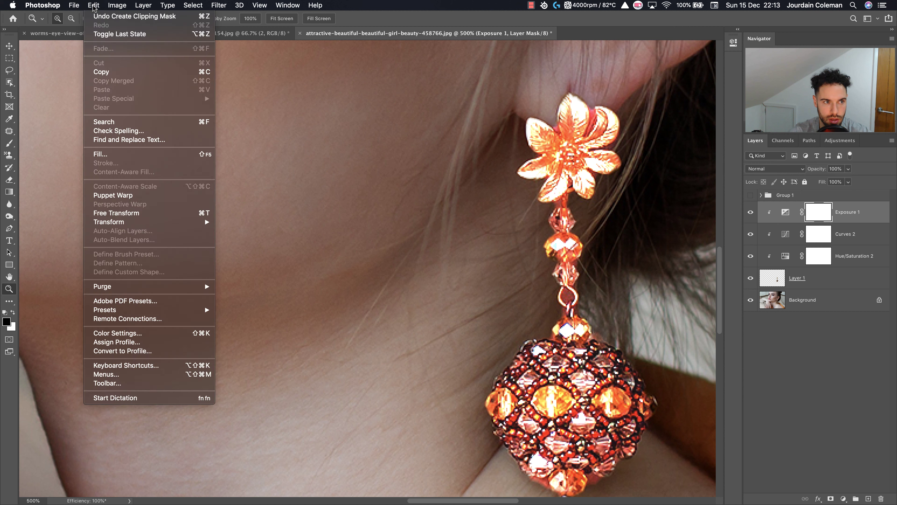
click(116, 154)
click(398, 131)
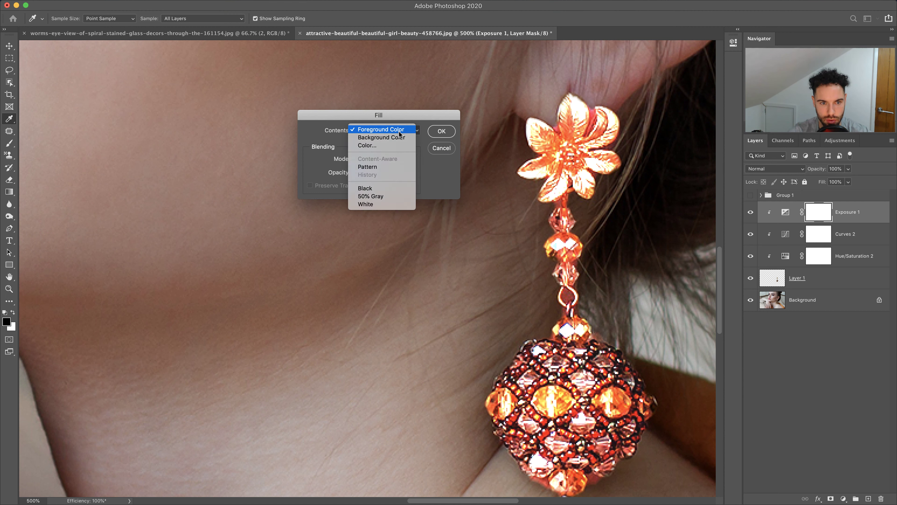
click(402, 130)
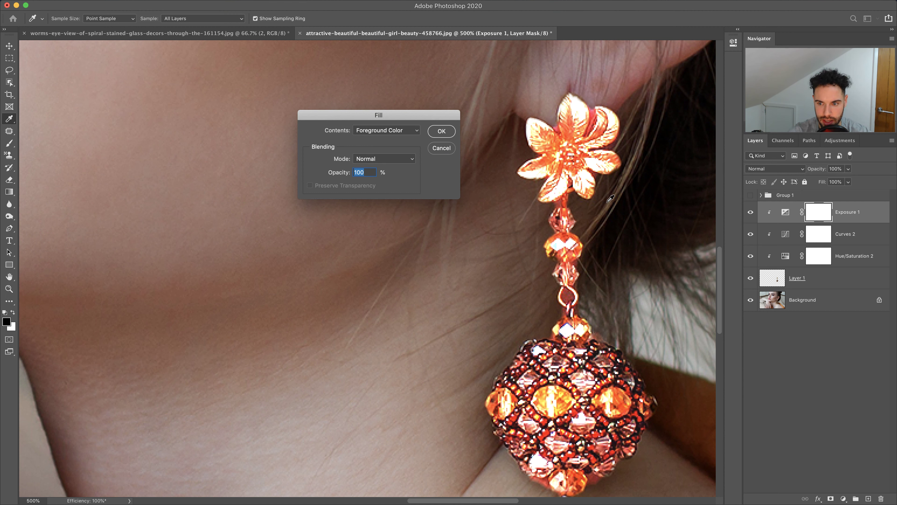
click(441, 132)
key(z)
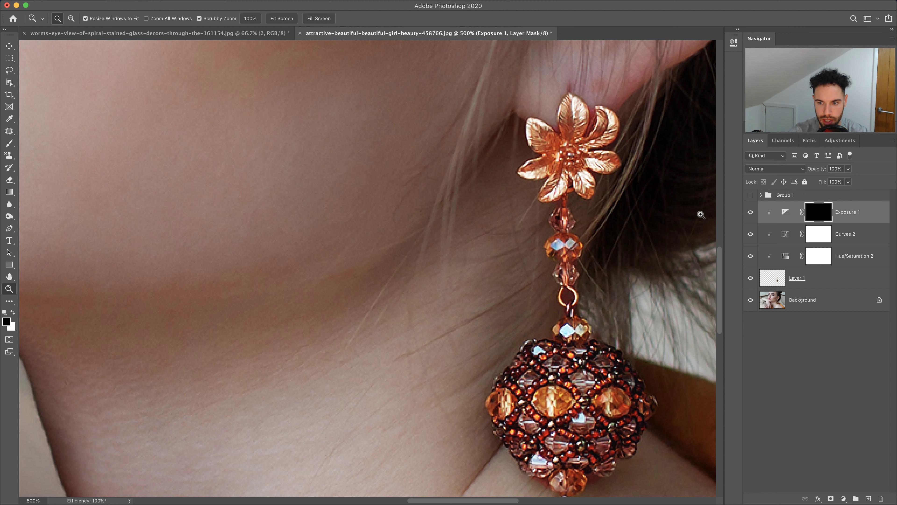
- Compare the earring with the masked Exposure 1 adjustment switched off and on
click(751, 212)
click(751, 212)
click(751, 212)
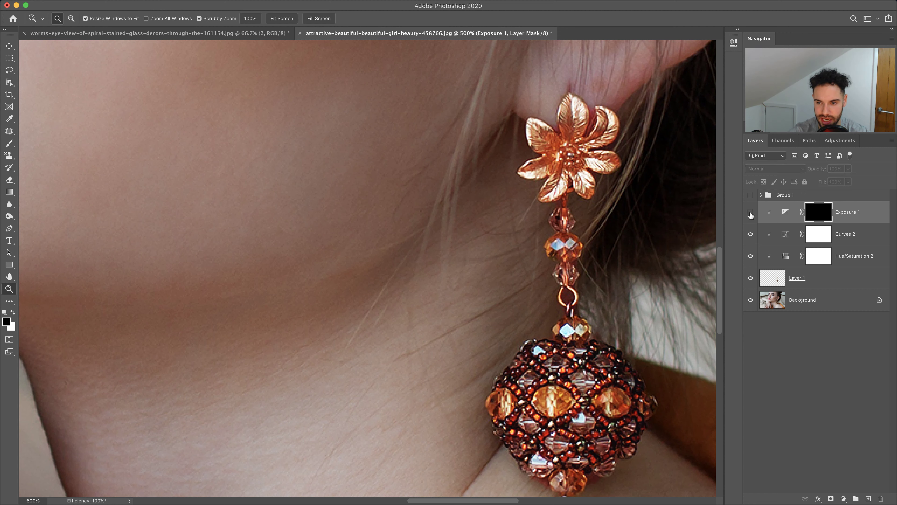
click(751, 212)
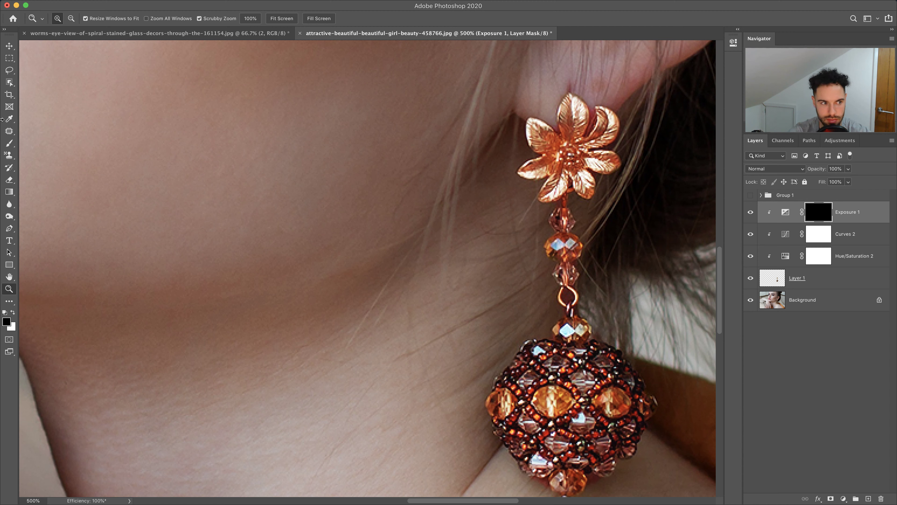
- Set up a small brush for the Exposure 1 mask and make white the foreground colour
click(11, 144)
key(bracketleft)
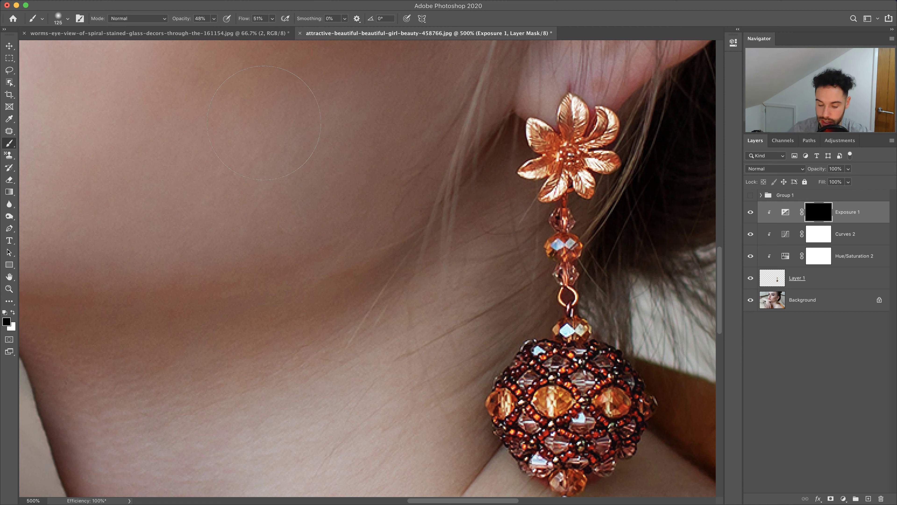
drag(201, 21, 197, 21)
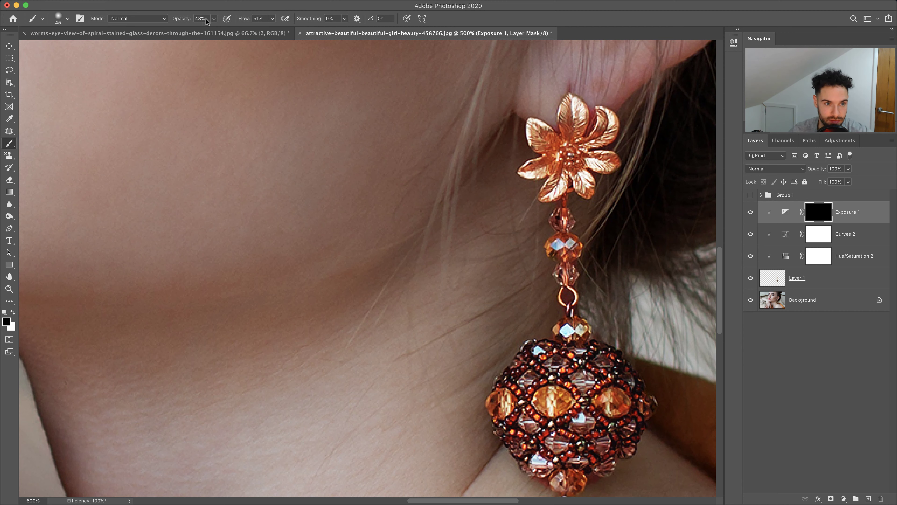
key(bracketleft)
key(bracketleft)
key(bracketleft)
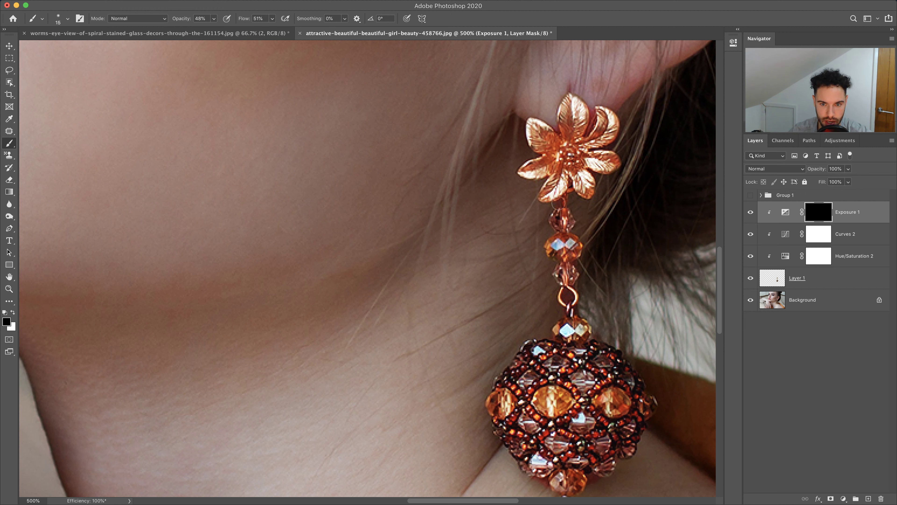
click(12, 312)
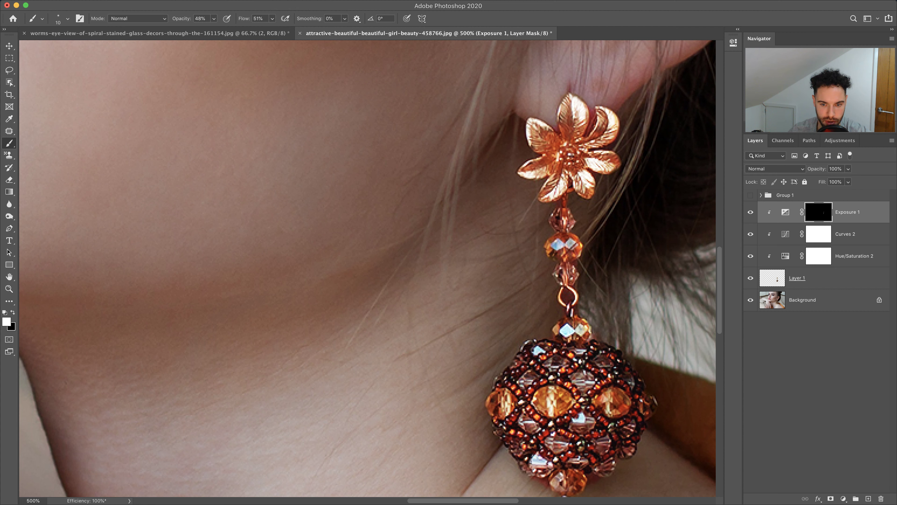
- Paint white on the Exposure 1 mask over the beaded ball, the small beads and the flower, resizing the brush to suit each area
key(bracketright)
key(bracketright)
key(bracketright)
key(bracketright)
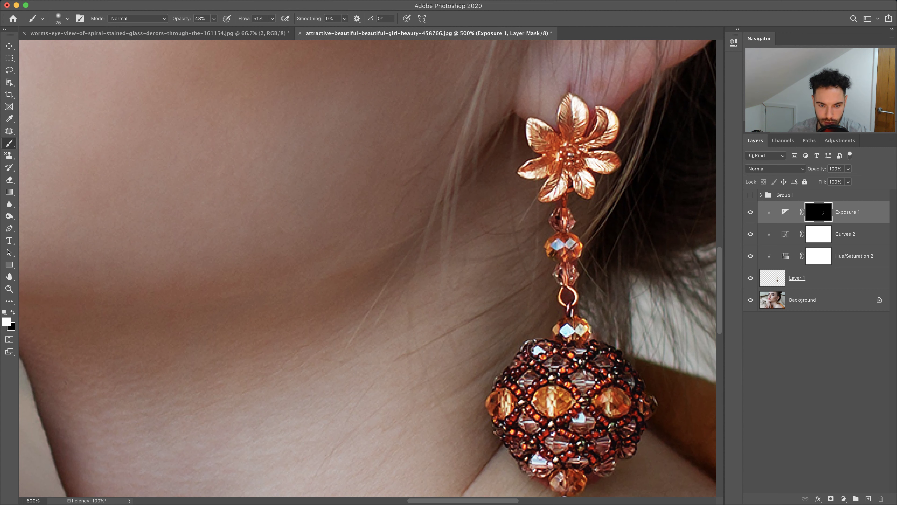
mouse_move(555, 475)
mouse_down()
mouse_move(505, 398)
mouse_move(523, 378)
mouse_move(526, 463)
mouse_move(505, 410)
mouse_up()
key(bracketleft)
key(bracketleft)
key(bracketleft)
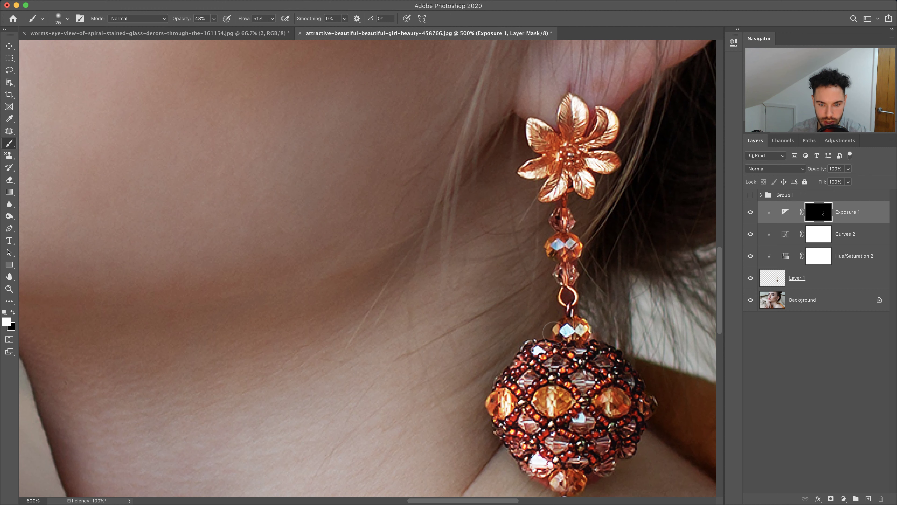
drag(550, 258, 541, 249)
mouse_move(540, 174)
mouse_down()
mouse_move(529, 135)
mouse_move(535, 155)
mouse_move(535, 135)
mouse_move(564, 107)
mouse_move(562, 131)
mouse_up()
- Compare the earring with and without Exposure 1, both close up and with the portrait fitted to the screen
click(750, 213)
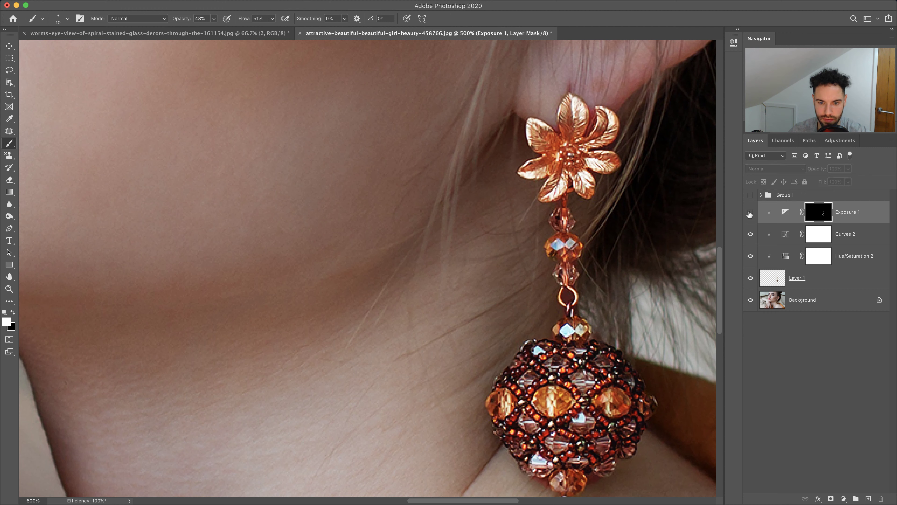
click(750, 212)
key(z)
right_click(121, 275)
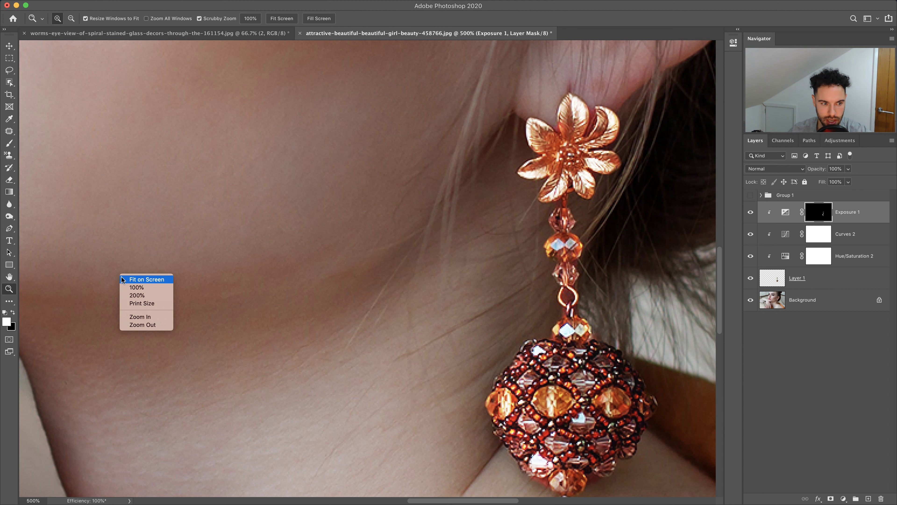
click(152, 279)
click(751, 213)
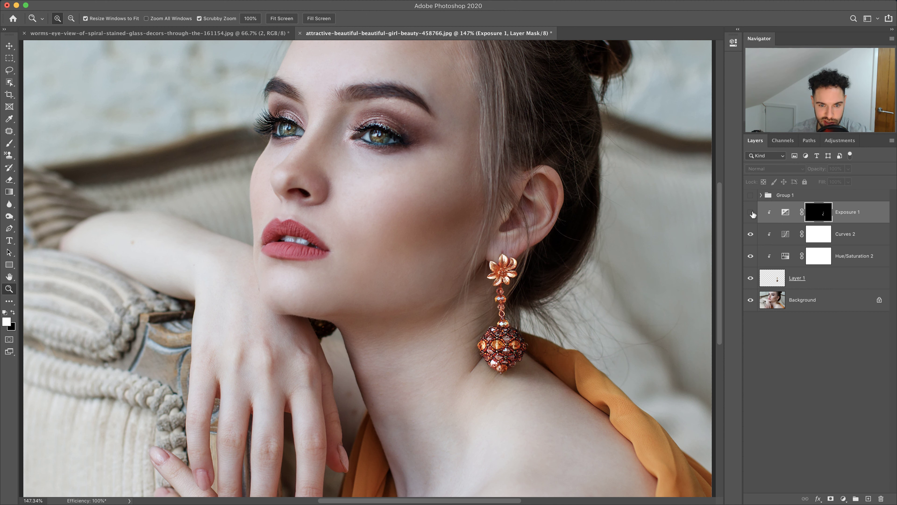
click(751, 213)
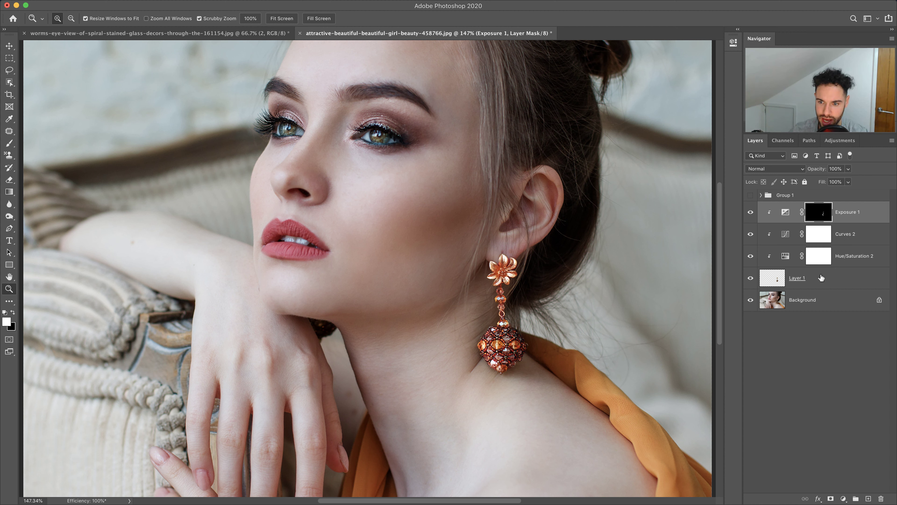
- Duplicate Layer 1 beneath its clipped adjustments and move the original earring layer up into Group 1
click(825, 280)
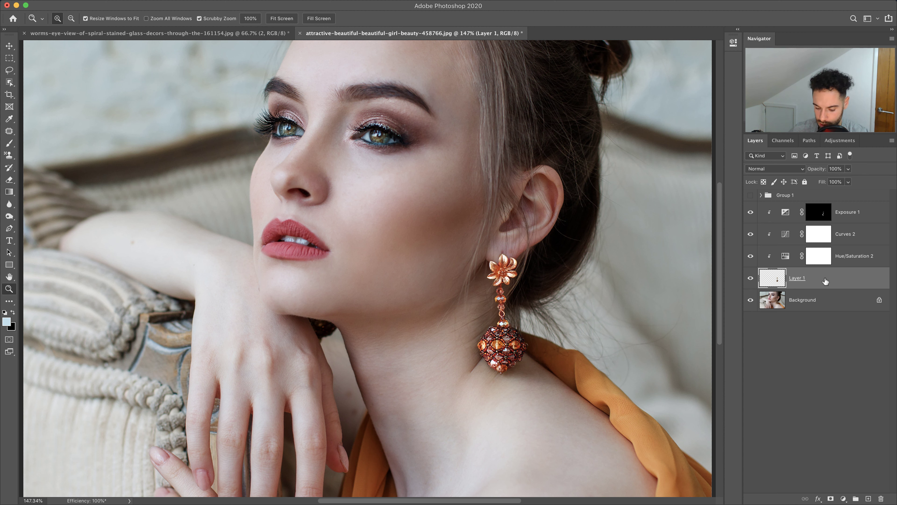
key(super+j)
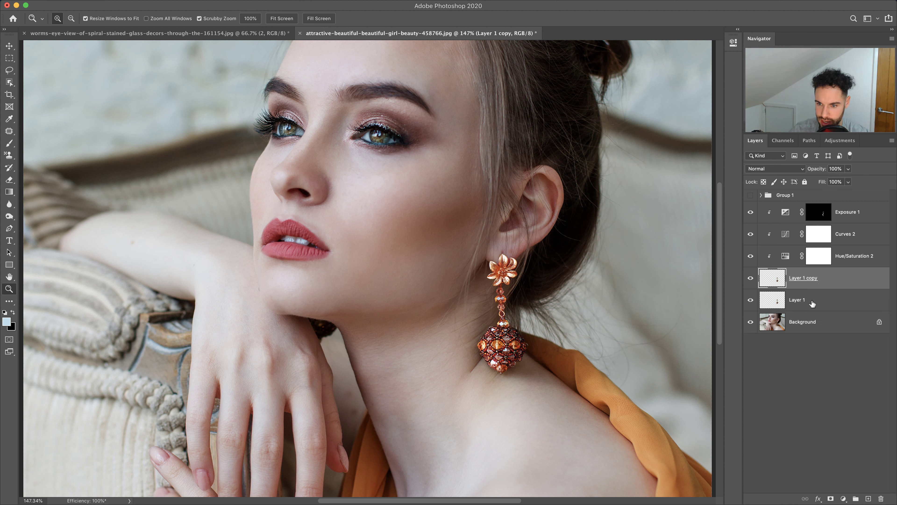
drag(812, 304, 833, 191)
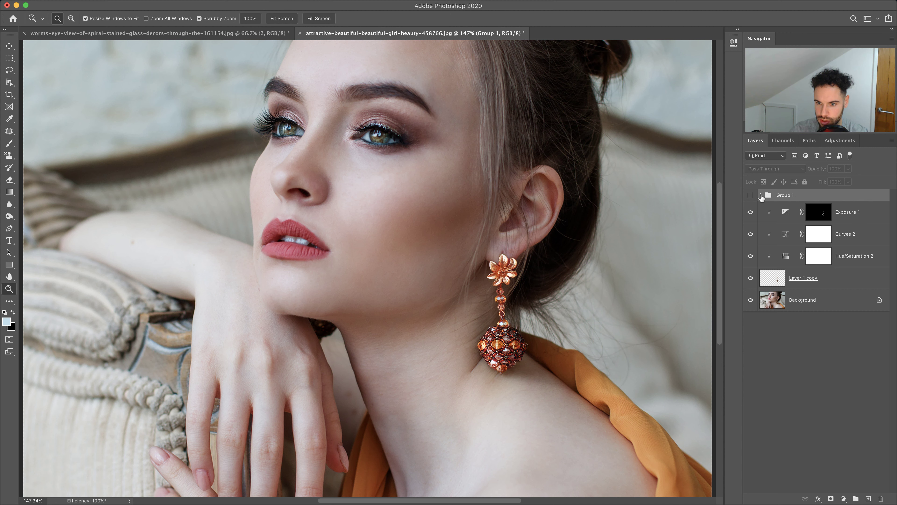
- Take Layer 1 out of Group 1 to the top of the layer stack and delete the group with its adjustments
click(761, 195)
drag(820, 214, 818, 189)
click(760, 218)
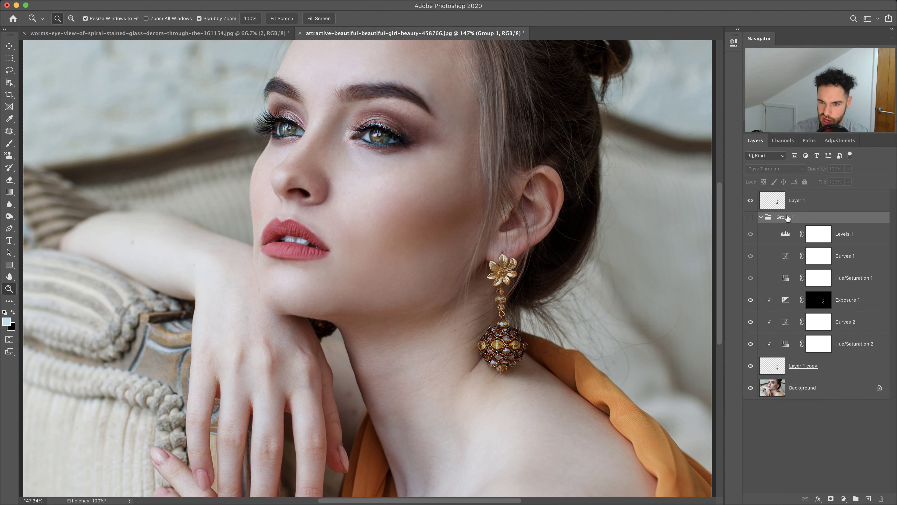
key(BackSpace)
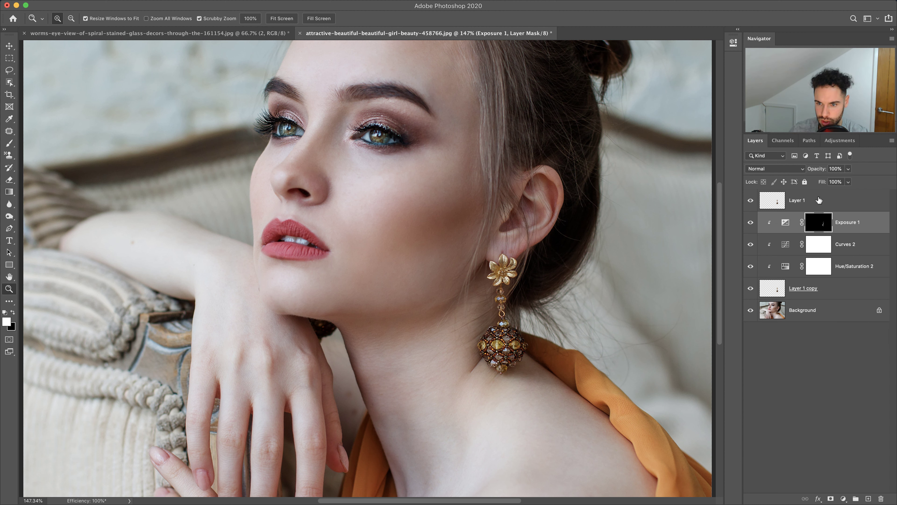
- Duplicate the clipped Exposure 1, Curves 2 and Hue/Saturation 2 adjustments together with the Layer 1 copy
click(819, 201)
click(841, 223)
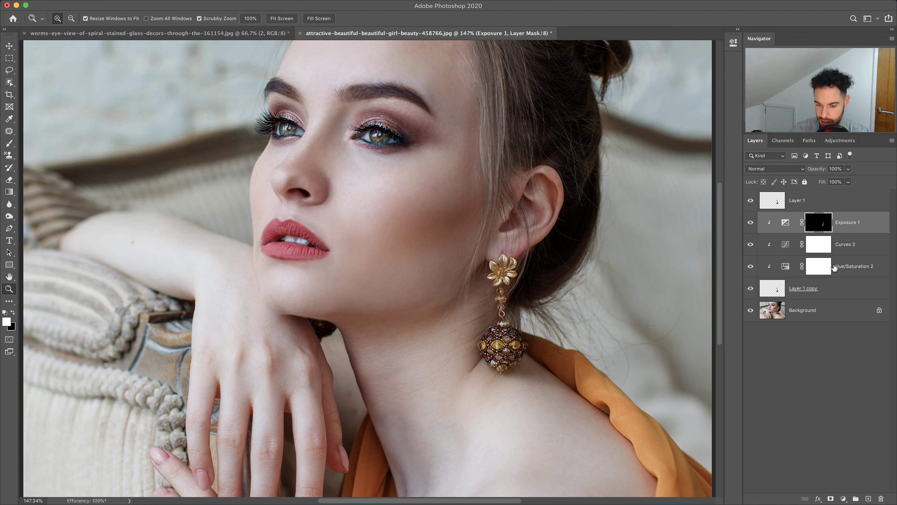
shift+click(831, 288)
drag(862, 290, 869, 499)
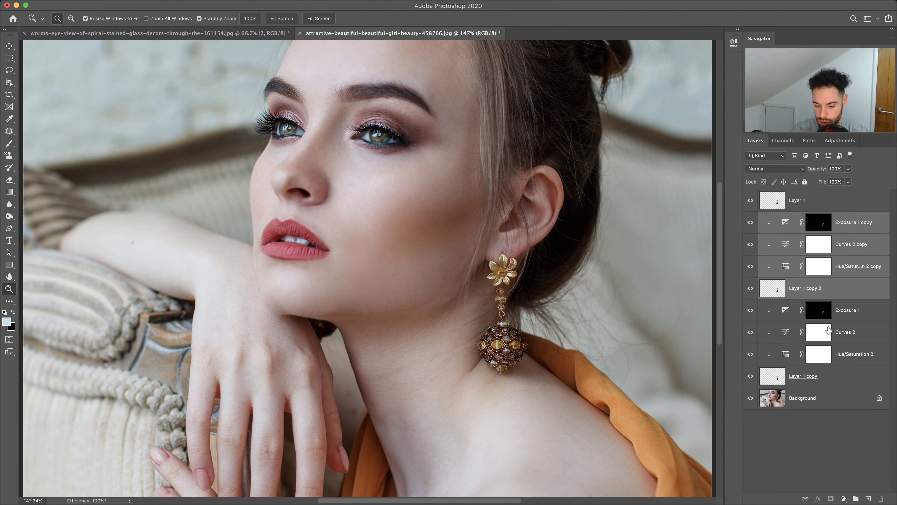
- Delete every clipped adjustment and earring copy, from Exposure 1 copy down to Layer 1 copy, leaving only Layer 1 and Background
click(852, 379)
shift+click(837, 312)
click(842, 220)
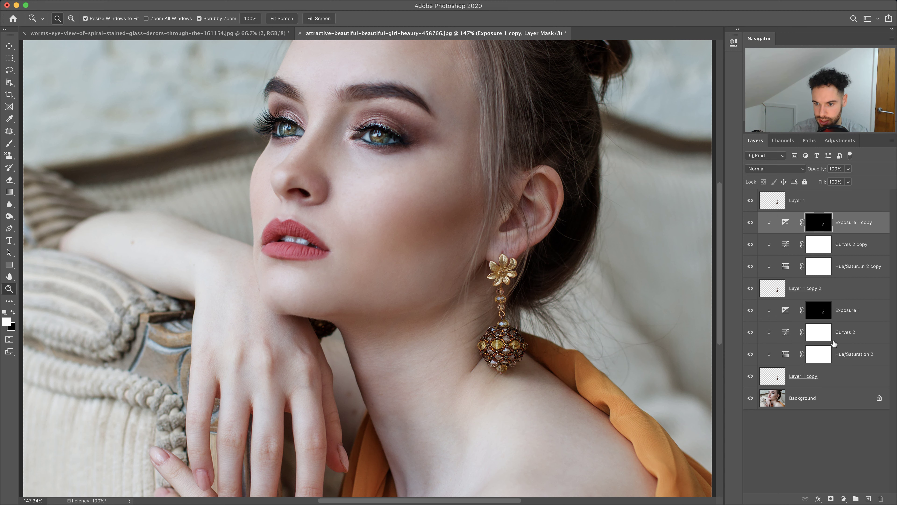
shift+click(837, 377)
drag(870, 379, 881, 499)
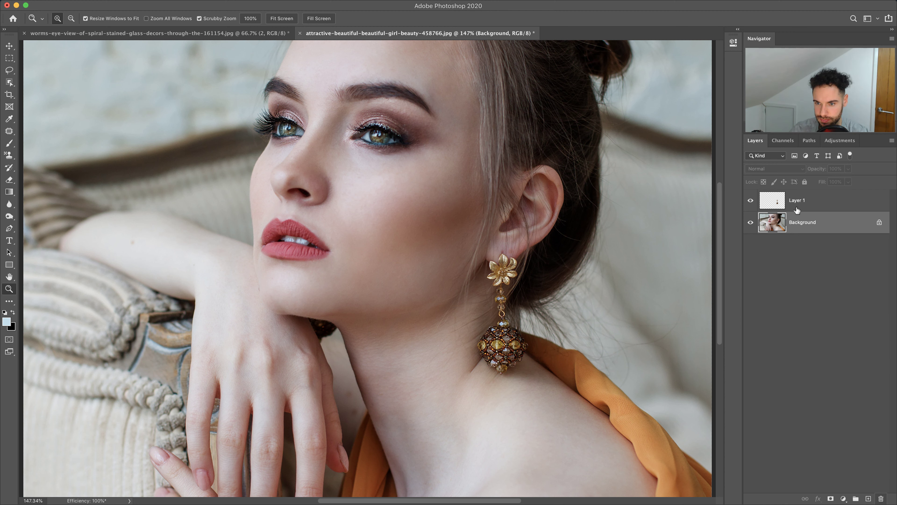
- Move the isolated earring on Layer 1 away from the ear to beside the model's mouth, above her hand
click(797, 208)
click(9, 47)
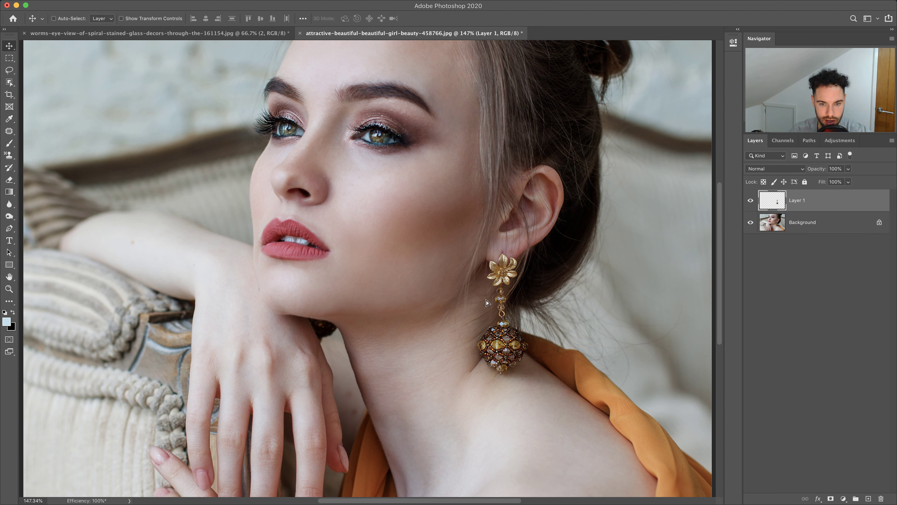
drag(487, 303, 240, 255)
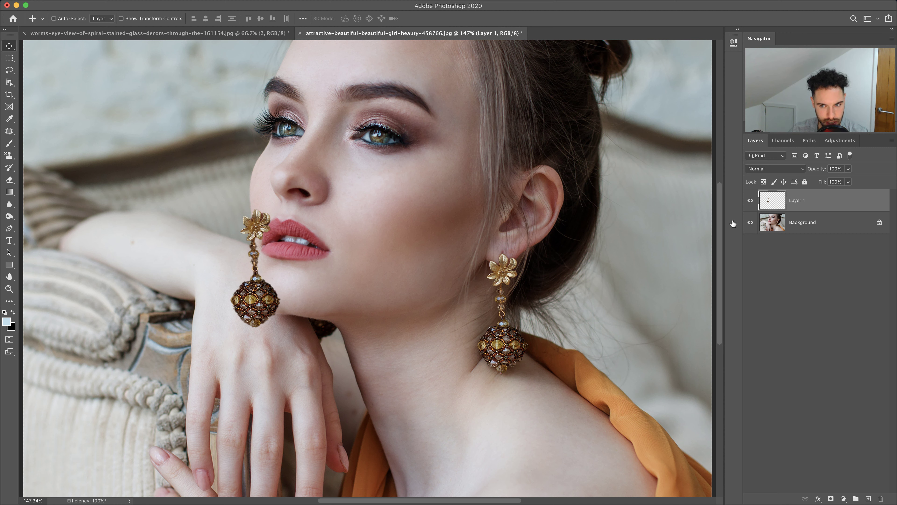
- Convert the isolated earring on Layer 1 to a smart object
right_click(816, 200)
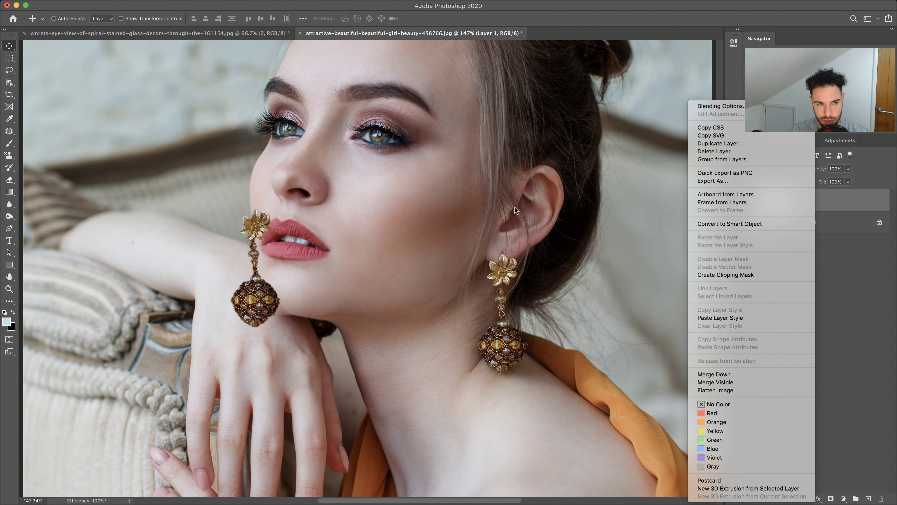
click(170, 2)
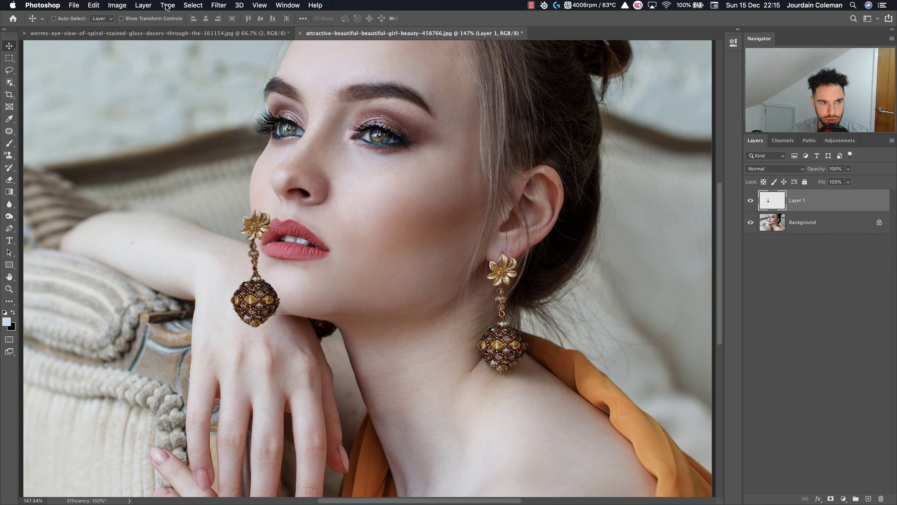
click(143, 5)
mouse_move(167, 188)
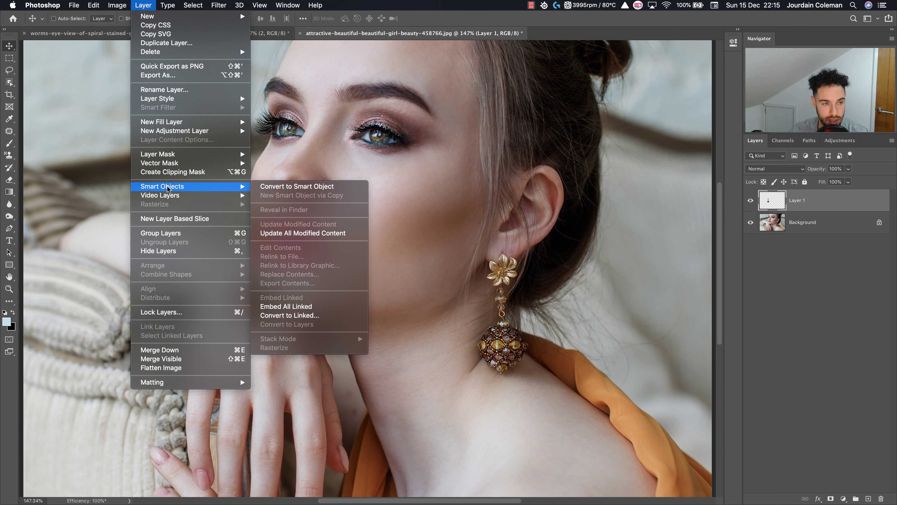
click(289, 191)
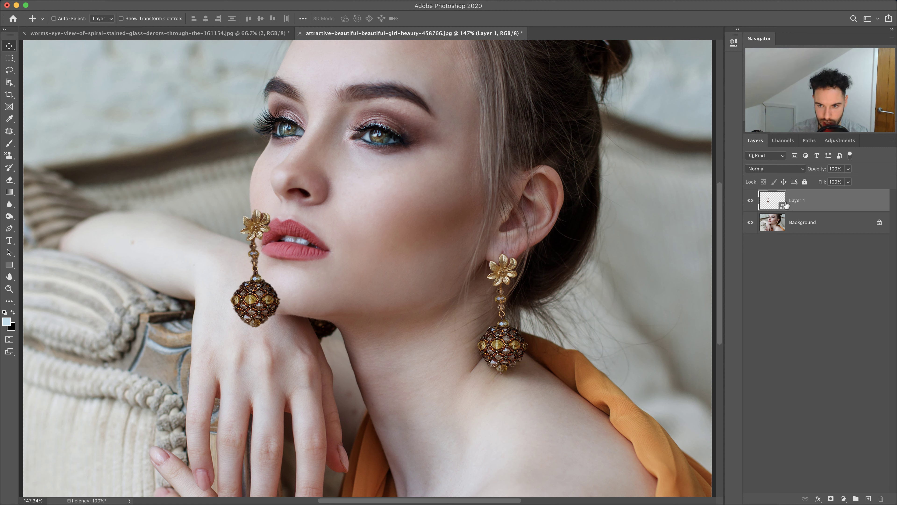
- Switch the layer previews to large thumbnails and keep Layer 1 selected
right_click(777, 201)
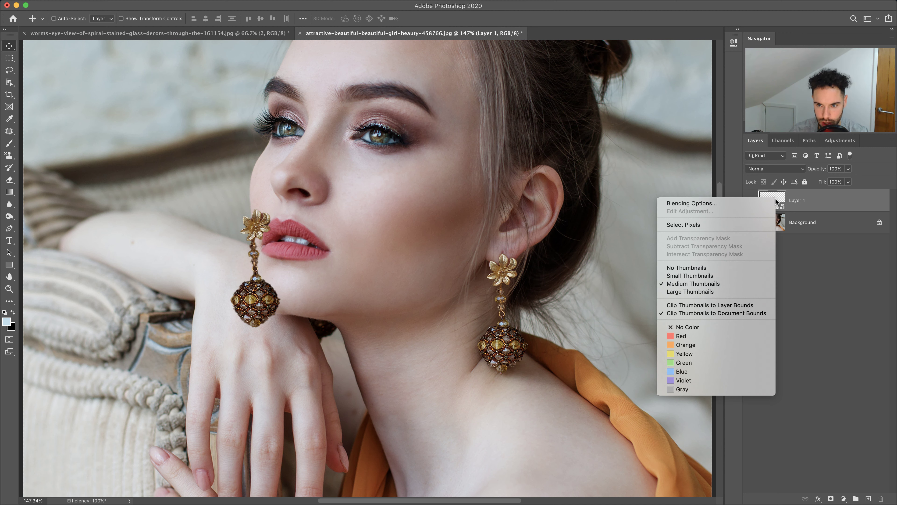
click(692, 292)
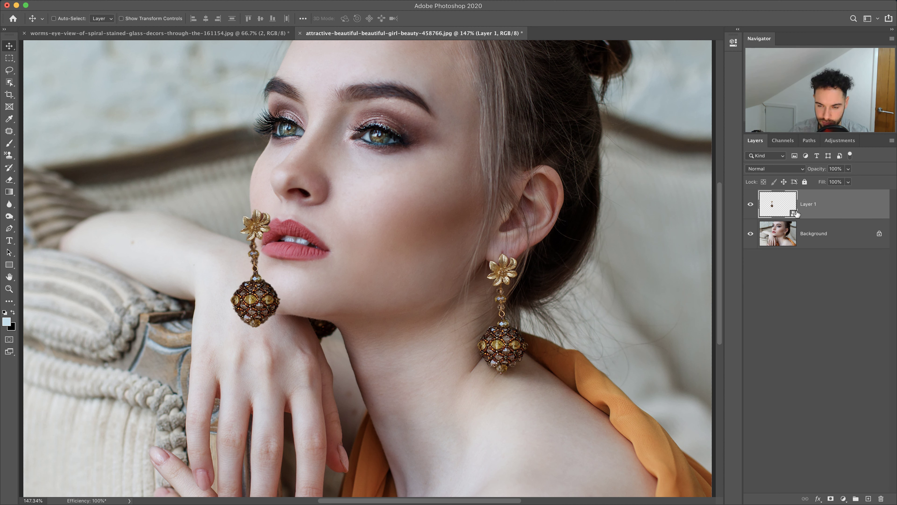
click(822, 238)
click(831, 200)
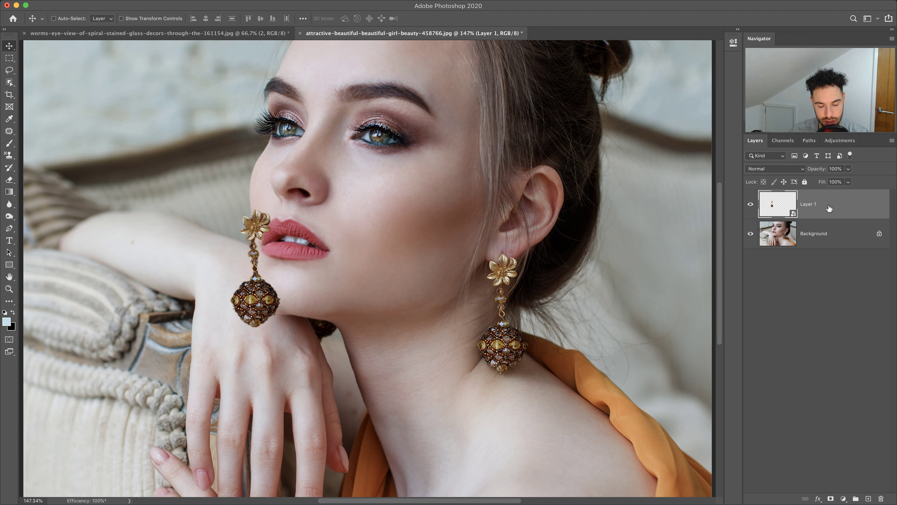
click(74, 5)
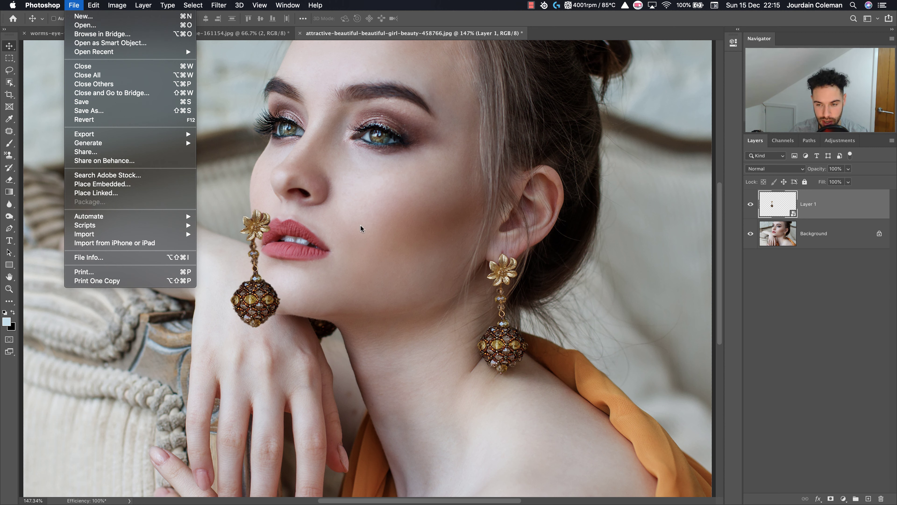
click(834, 208)
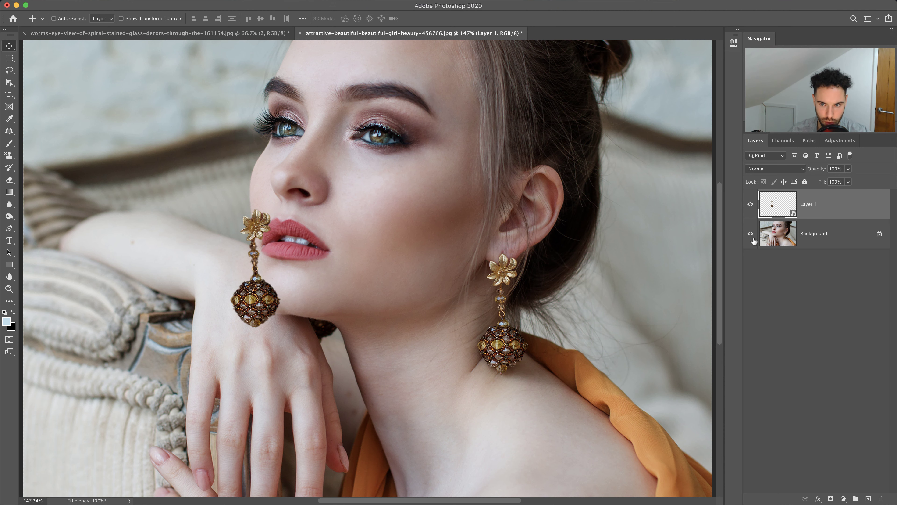
- Enlarge the earring smart object over the model's face and scale it back down to about 92% of its original size
key(super+t)
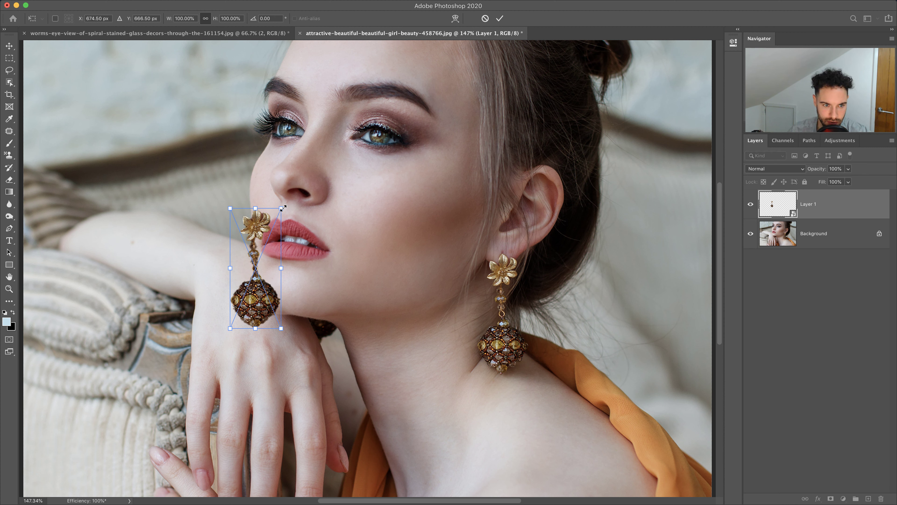
drag(282, 208, 353, 140)
key(Return)
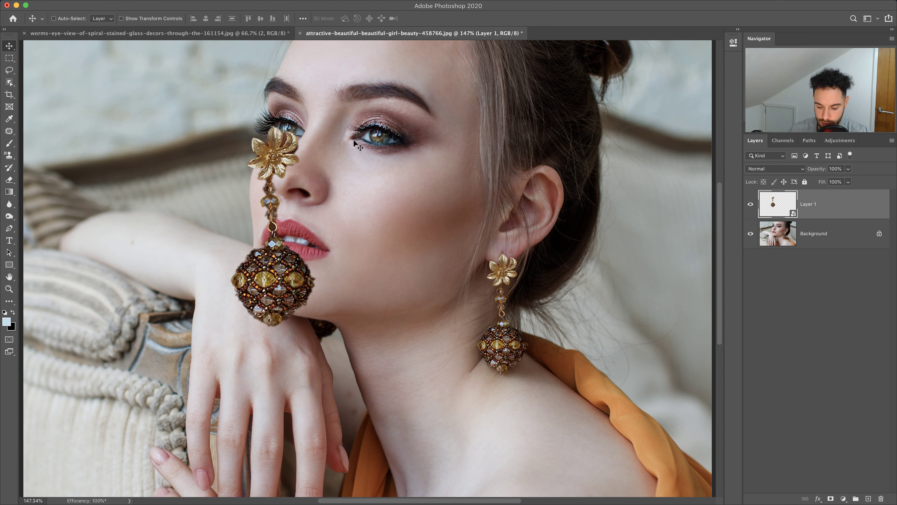
key(super+t)
drag(317, 127, 273, 219)
key(Return)
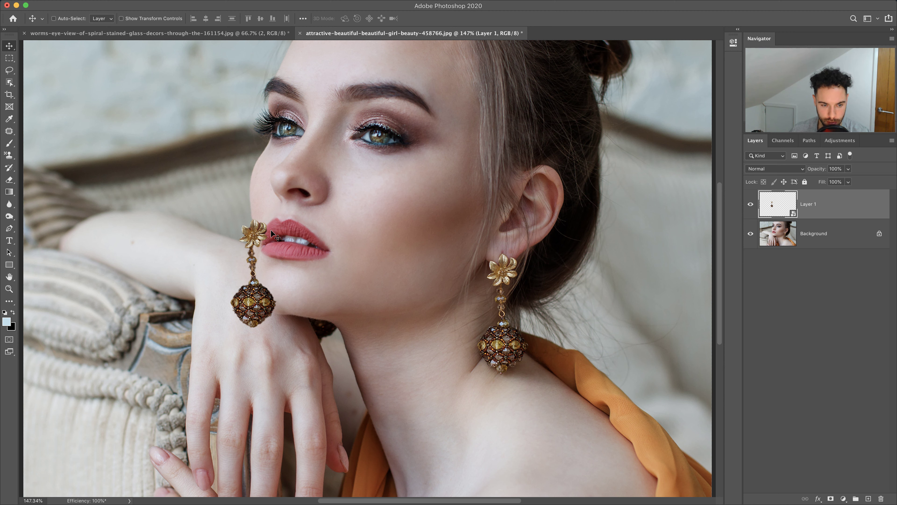
- Scale the earring smart object up proportionally to about 195%, from beside the hand up to the model's eyebrow
key(super+t)
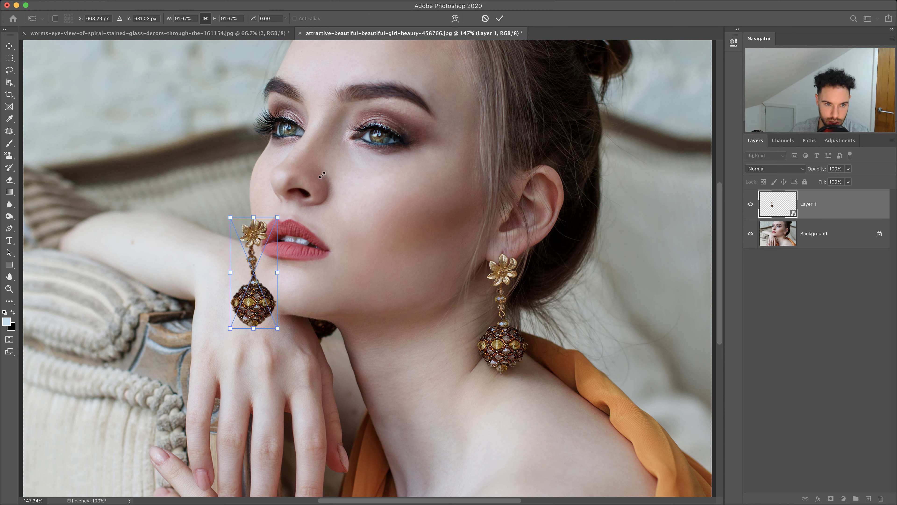
drag(277, 220, 387, 97)
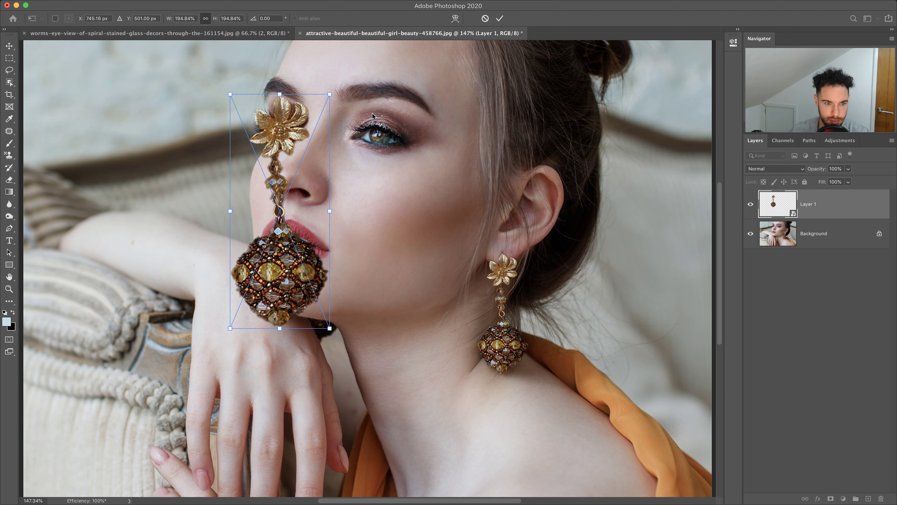
key(Return)
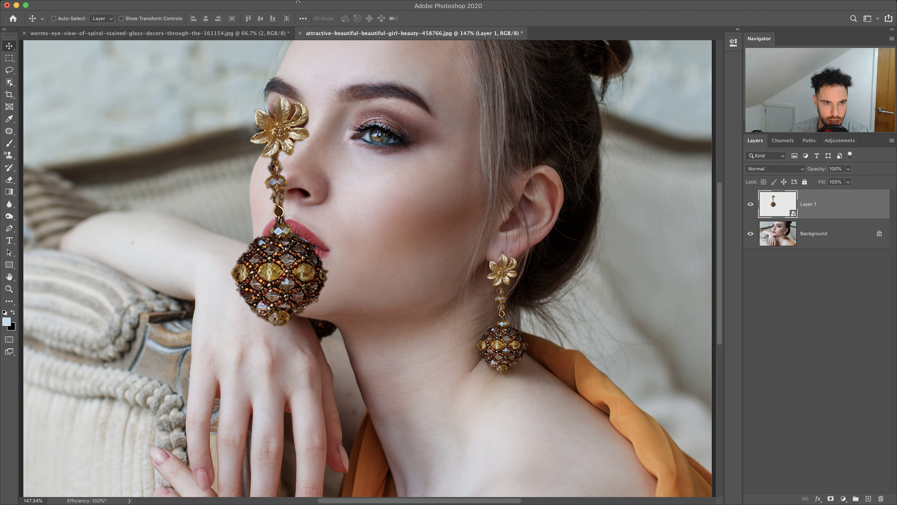
- Apply a Gaussian Blur with a 5.6 pixel radius to the Layer 1 smart object
mouse_move(296, 2)
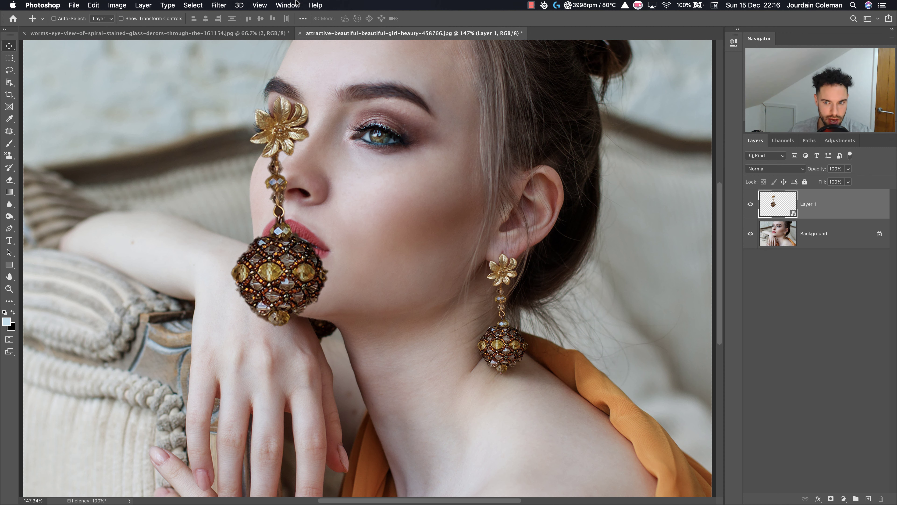
click(216, 5)
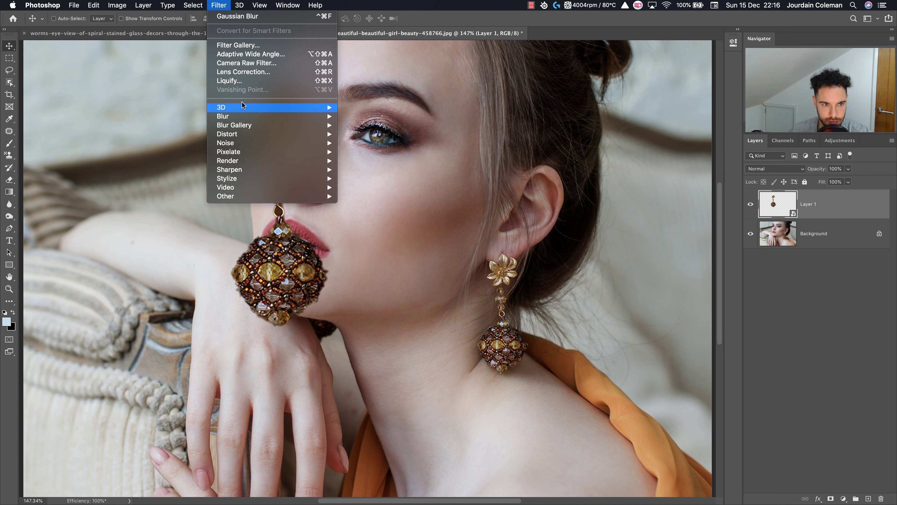
mouse_move(250, 117)
click(369, 151)
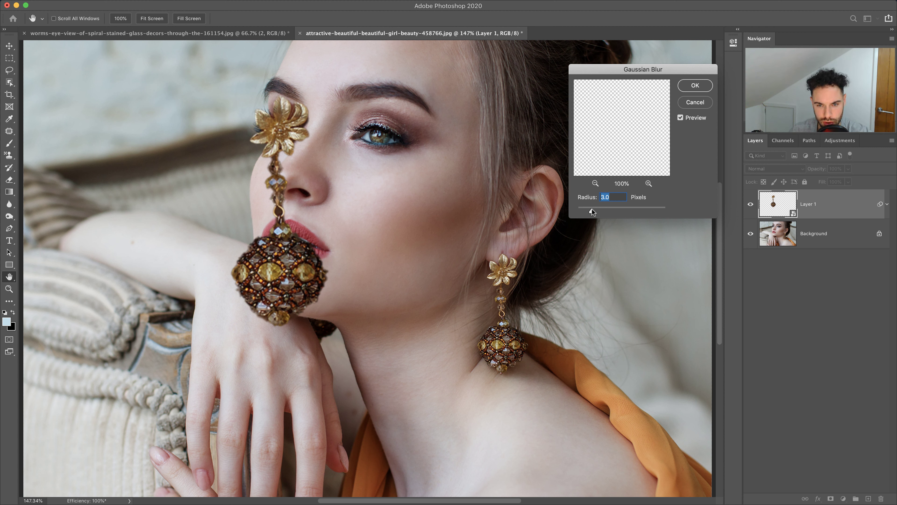
drag(598, 211, 609, 212)
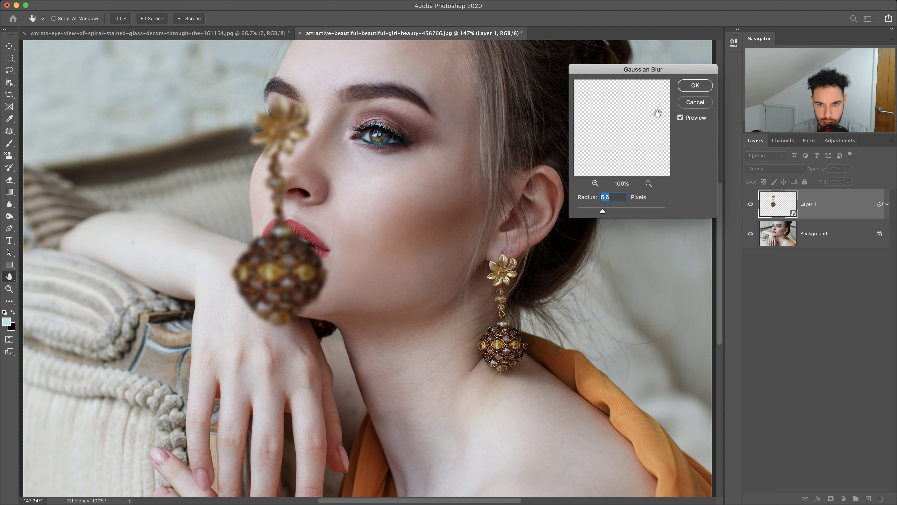
key(Return)
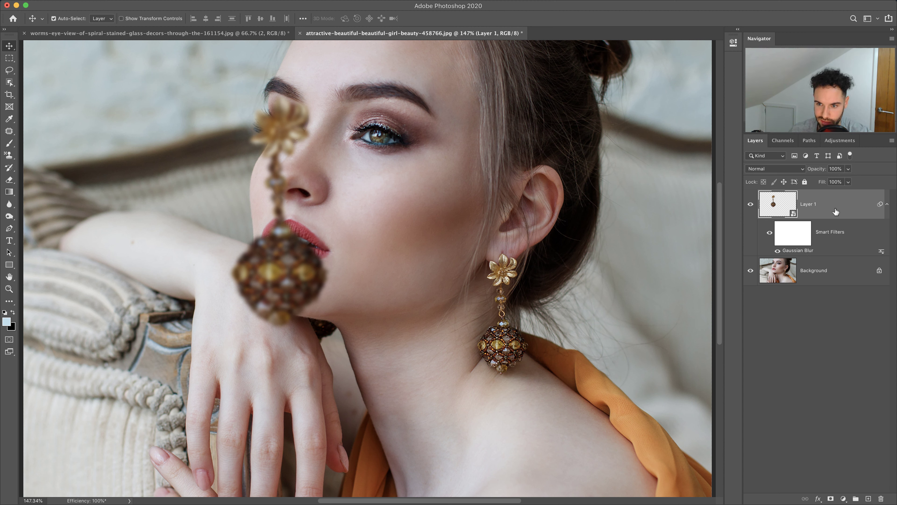
- Duplicate the blurred Layer 1 and move the copy across to the model's cheek, beside her ear
key(super+j)
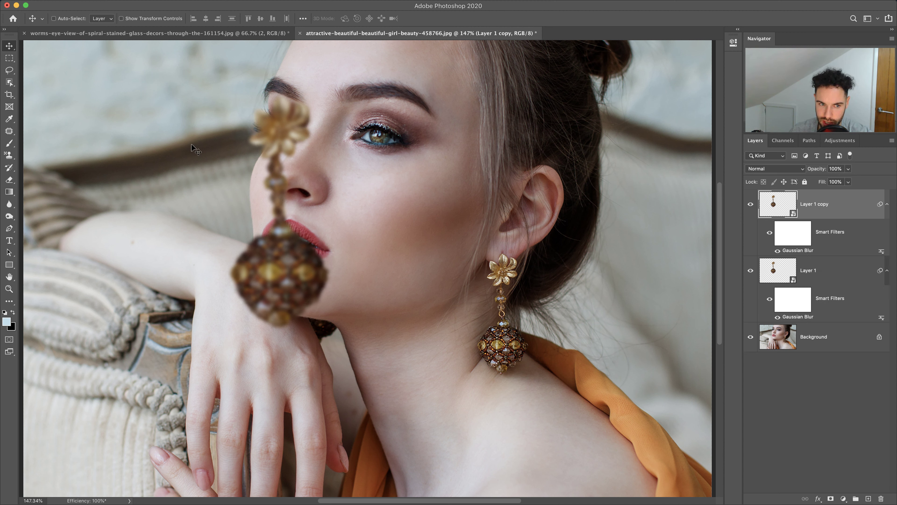
drag(369, 166, 420, 142)
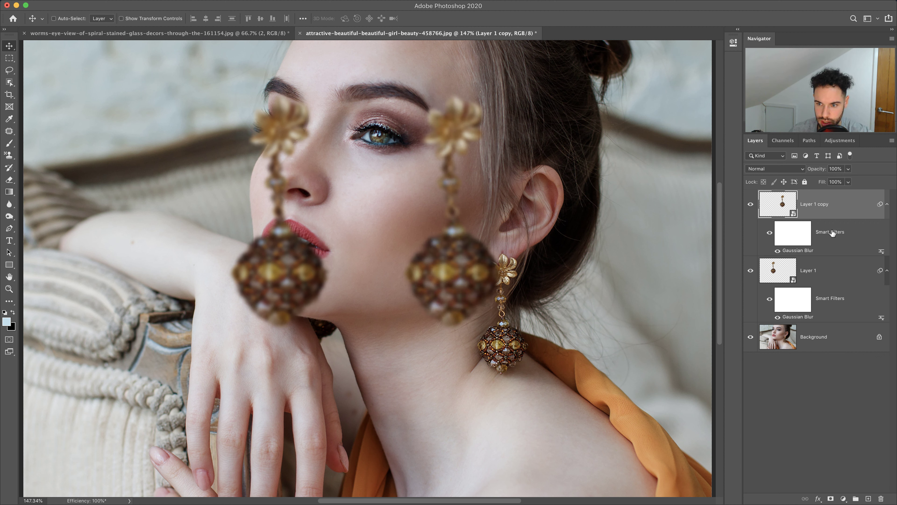
- Try switching the Layer 1 copy's smart filter off and on, and rasterizing the layer, and undo the rasterizing
click(770, 232)
click(778, 251)
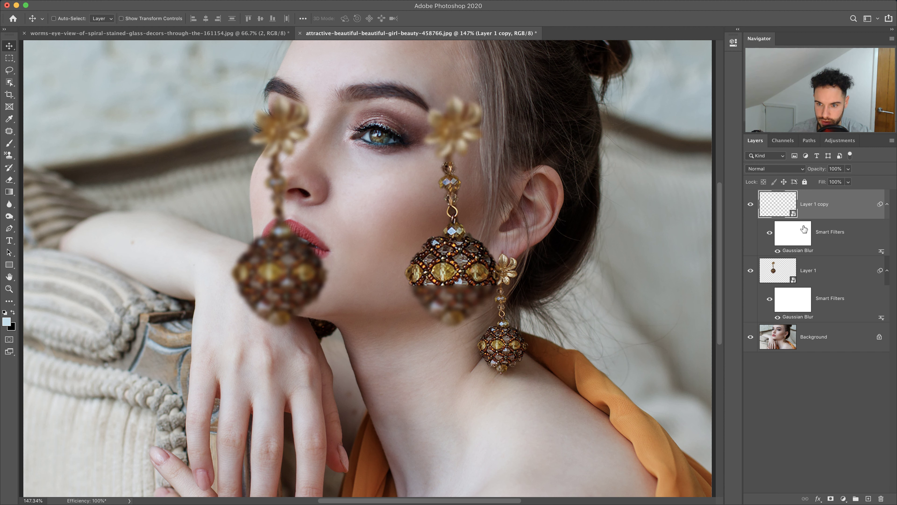
right_click(821, 204)
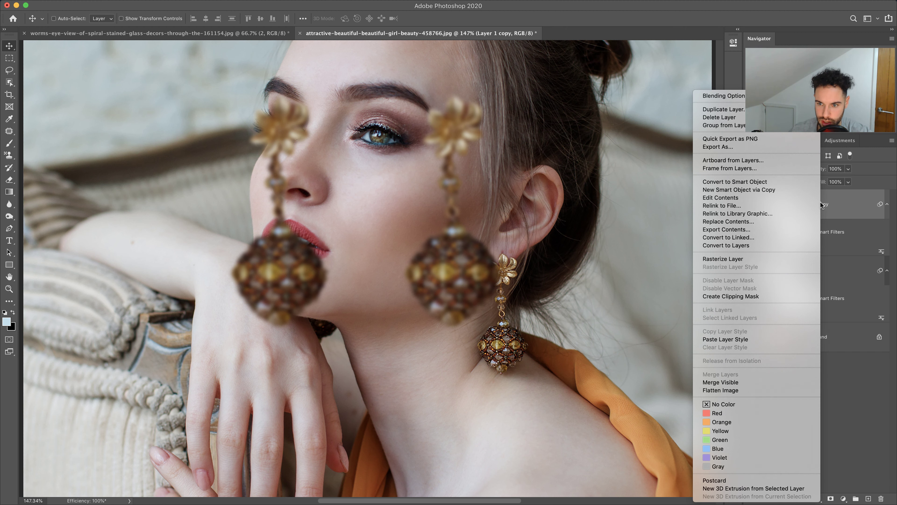
click(734, 258)
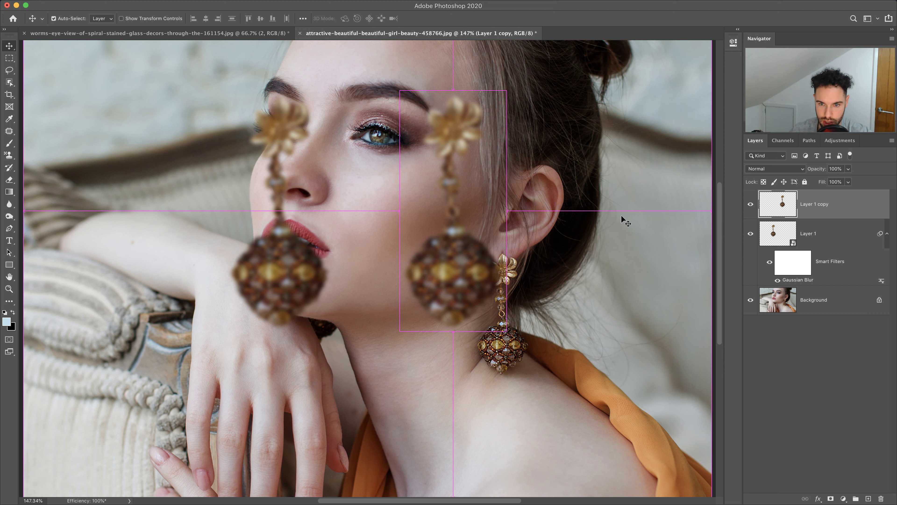
key(super+z)
right_click(834, 233)
click(835, 233)
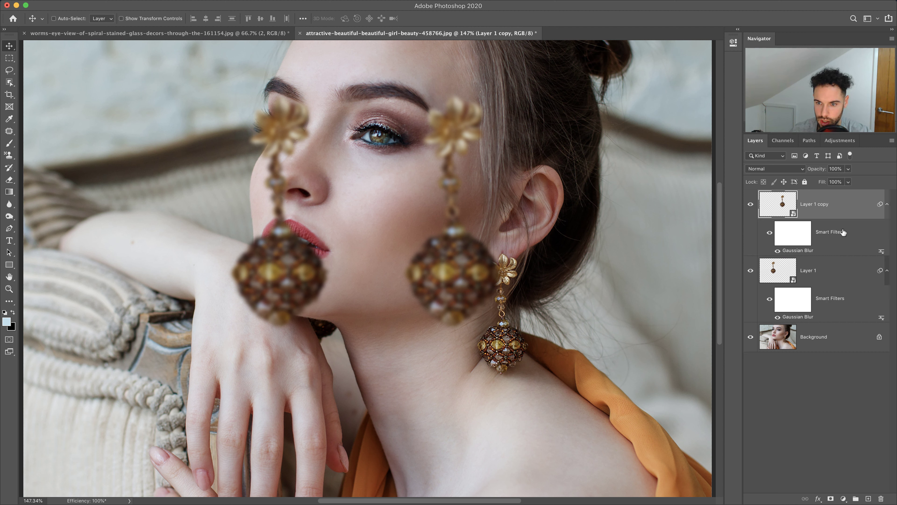
- Clear the filter mask and Gaussian Blur smart filter from the Layer 1 copy and shift it about 2.5 cm toward the first earring
right_click(821, 235)
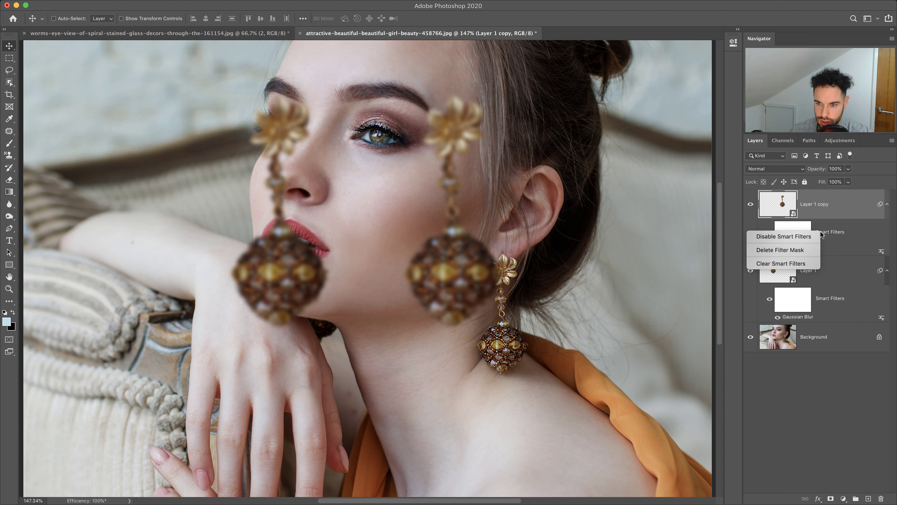
click(776, 247)
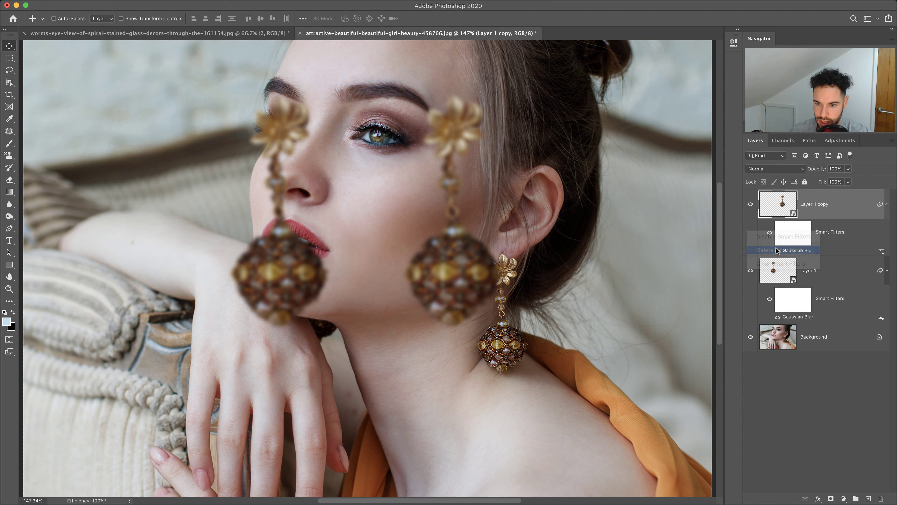
right_click(796, 223)
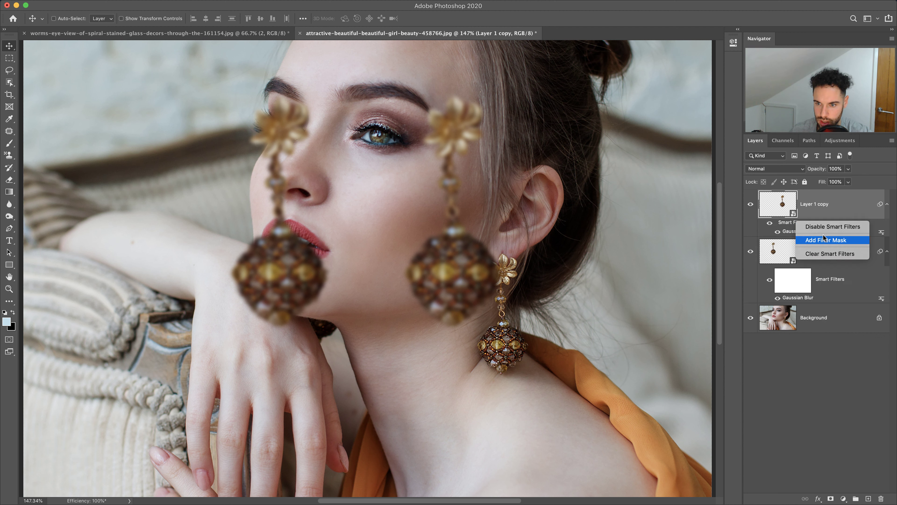
click(826, 254)
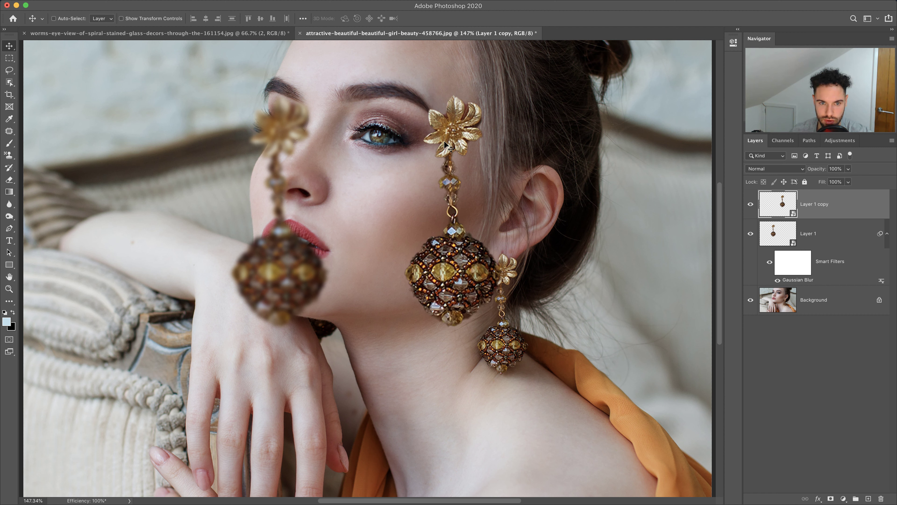
drag(449, 146, 425, 142)
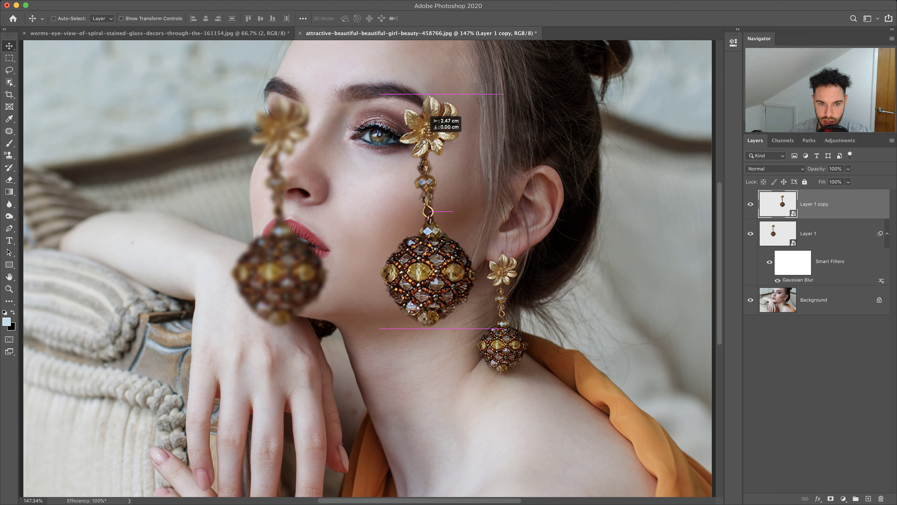
- Rasterize the Layer 1 copy and apply the last-used Gaussian Blur directly to its pixels
right_click(842, 199)
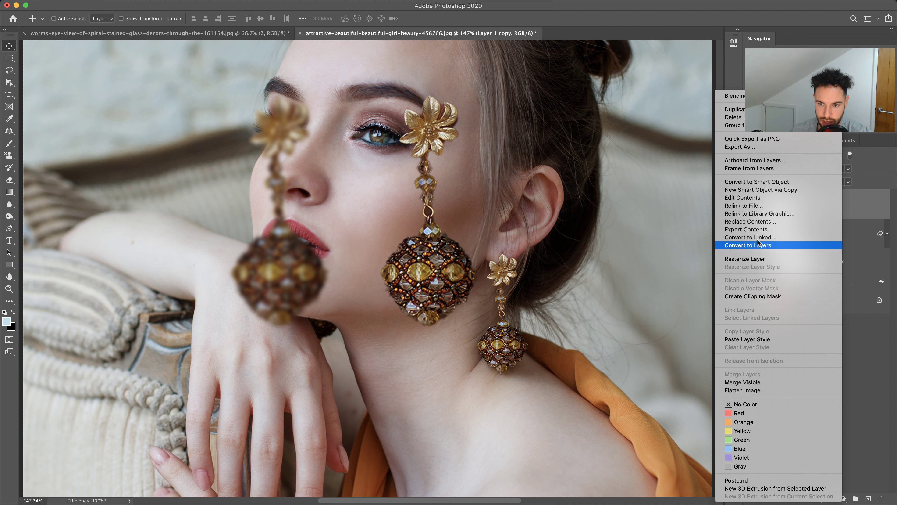
click(756, 258)
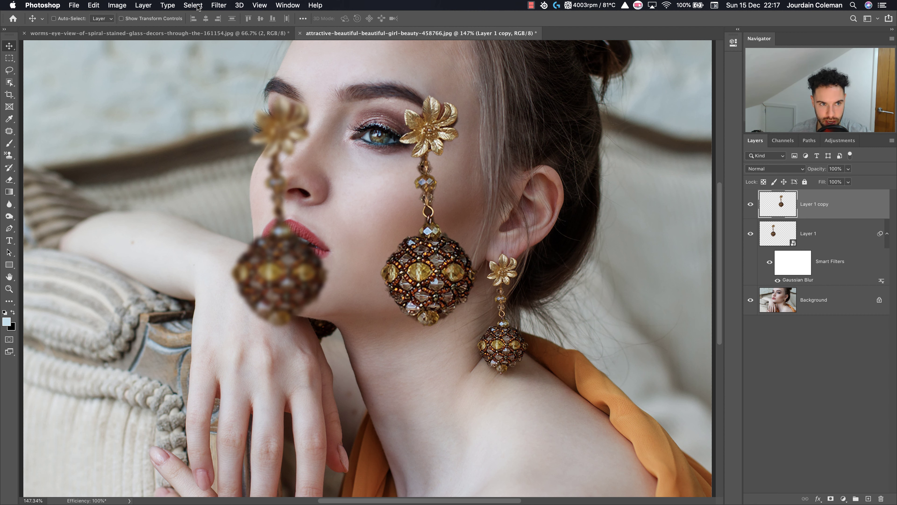
click(219, 5)
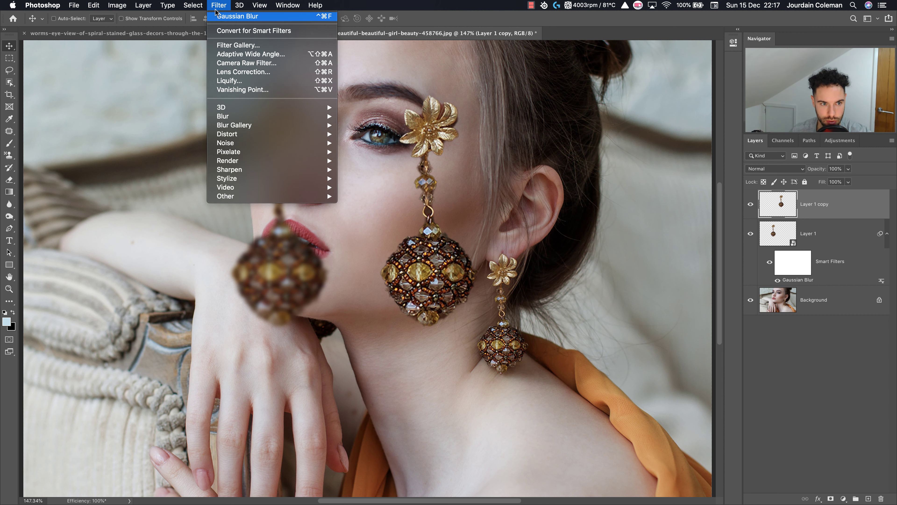
click(247, 17)
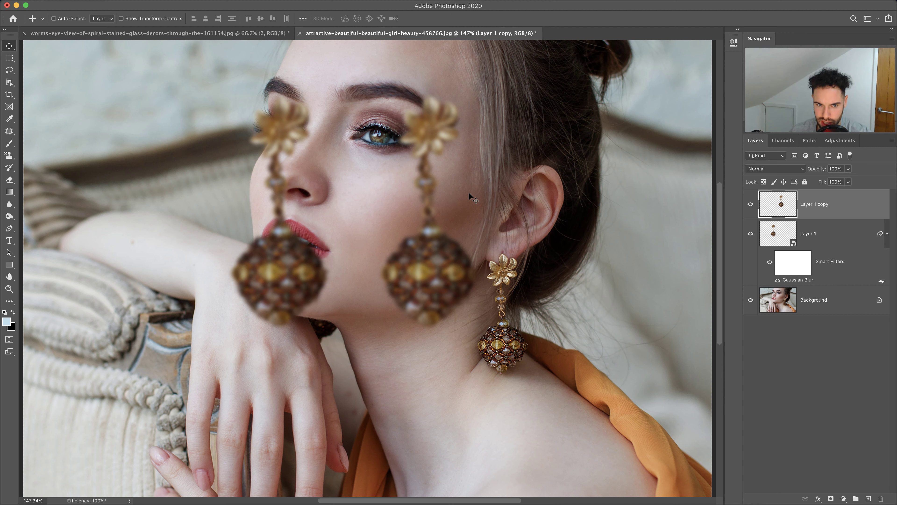
- Move the rasterized Layer 1 copy out past the model's hair and back so the earring hangs just in front of her ear
drag(469, 192, 624, 157)
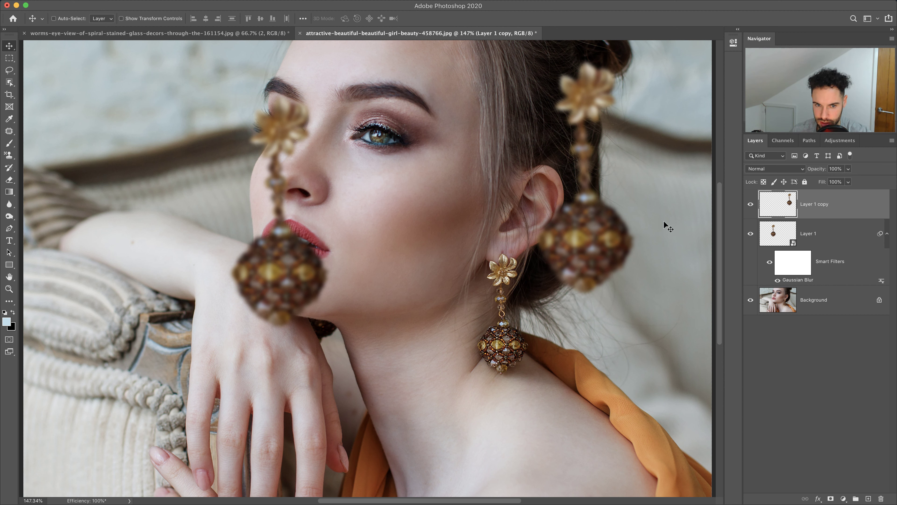
drag(663, 220, 495, 235)
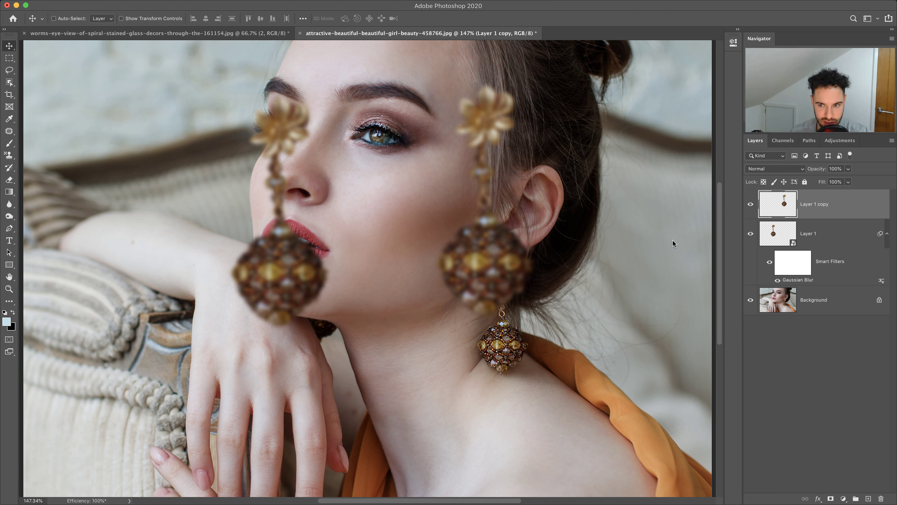
- Set Layer 1's Gaussian Blur smart filter radius to 6.8 pixels after trying lower values, and toggle the filter off and on
click(844, 236)
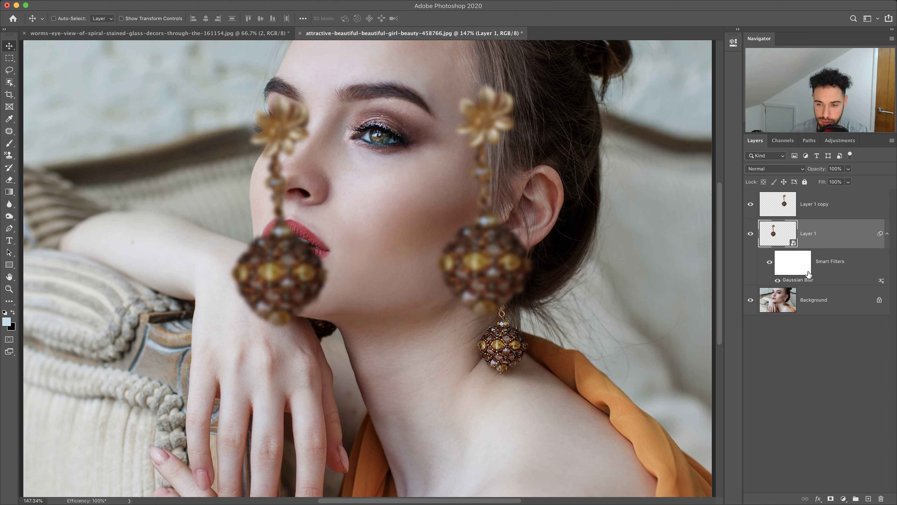
double_click(798, 280)
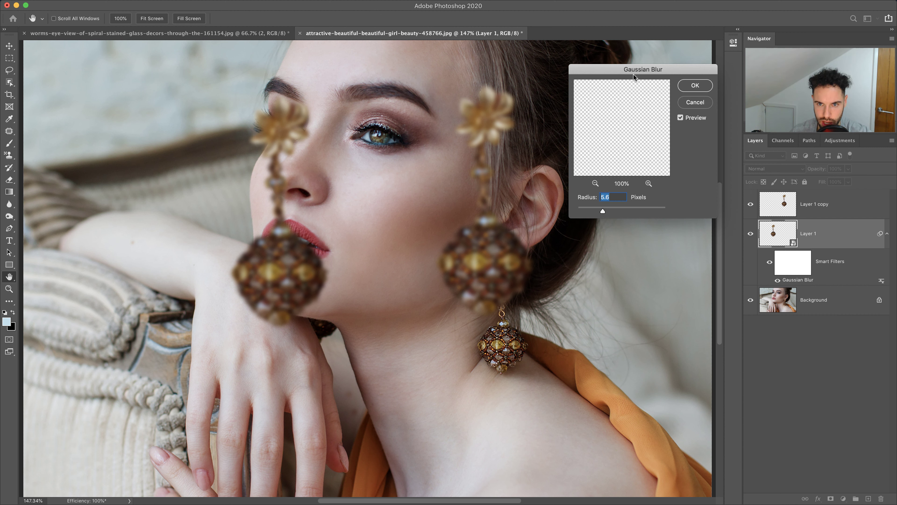
drag(598, 207, 586, 208)
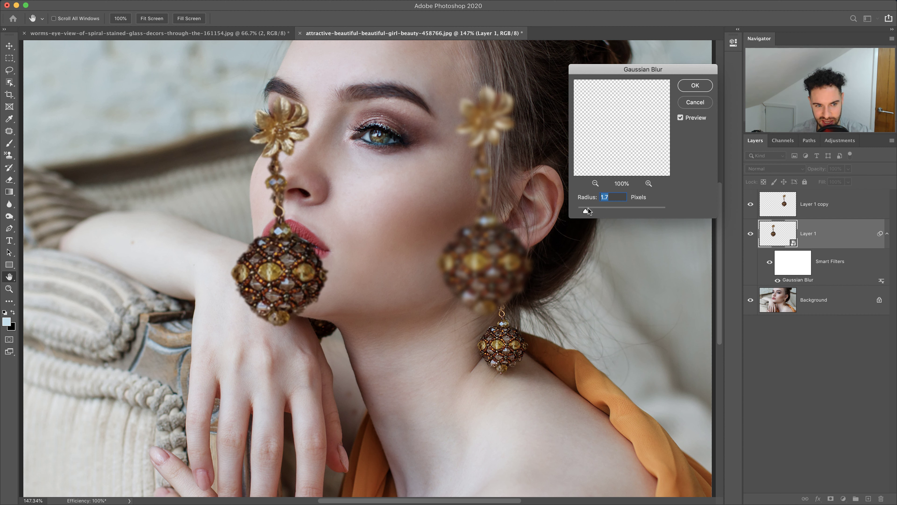
click(599, 208)
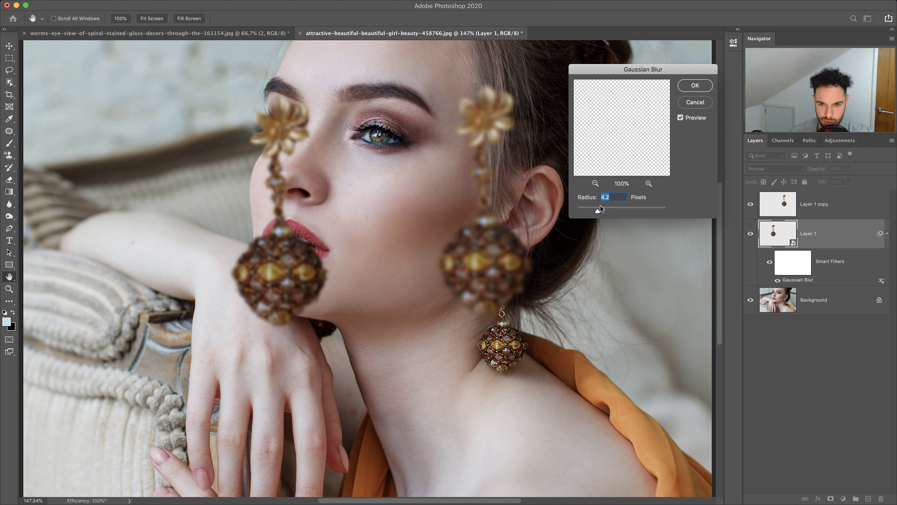
drag(600, 206, 586, 206)
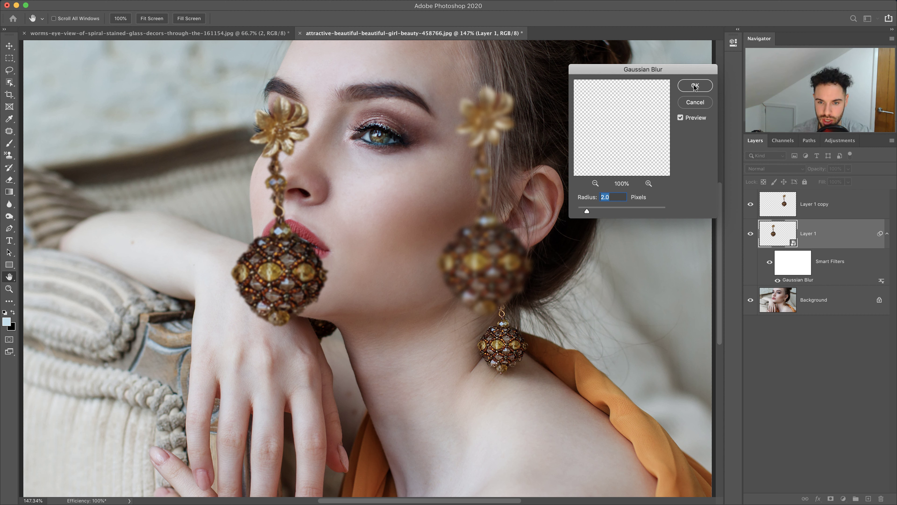
drag(587, 211, 606, 211)
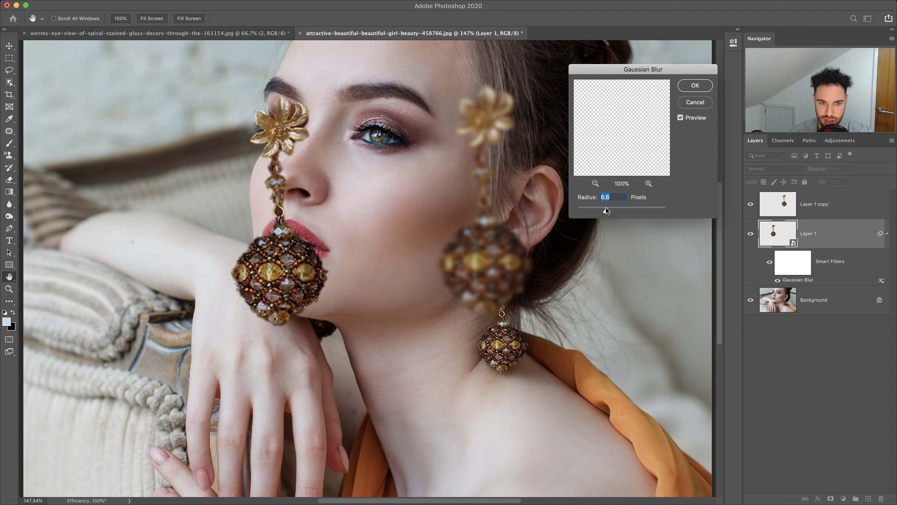
click(690, 90)
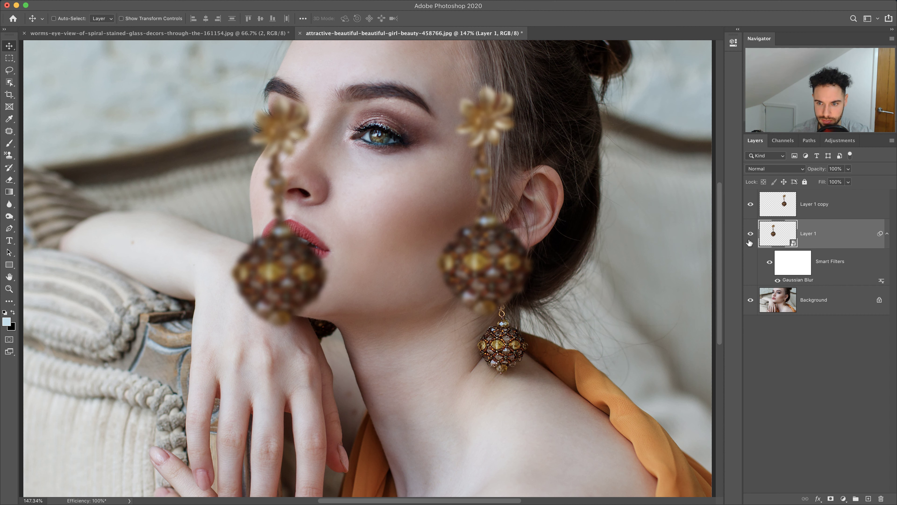
click(778, 282)
click(777, 281)
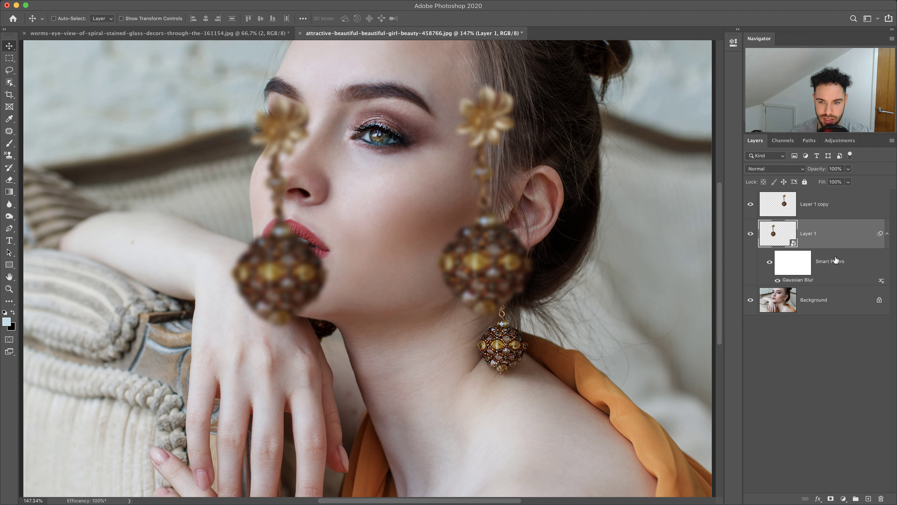
- Move the rasterized Layer 1 copy across to the hair behind the model's ear
click(826, 204)
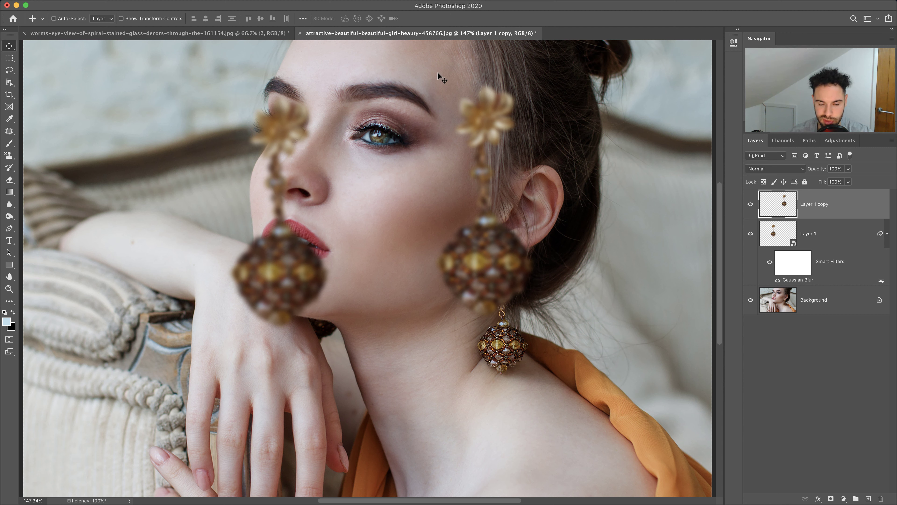
drag(459, 170, 541, 151)
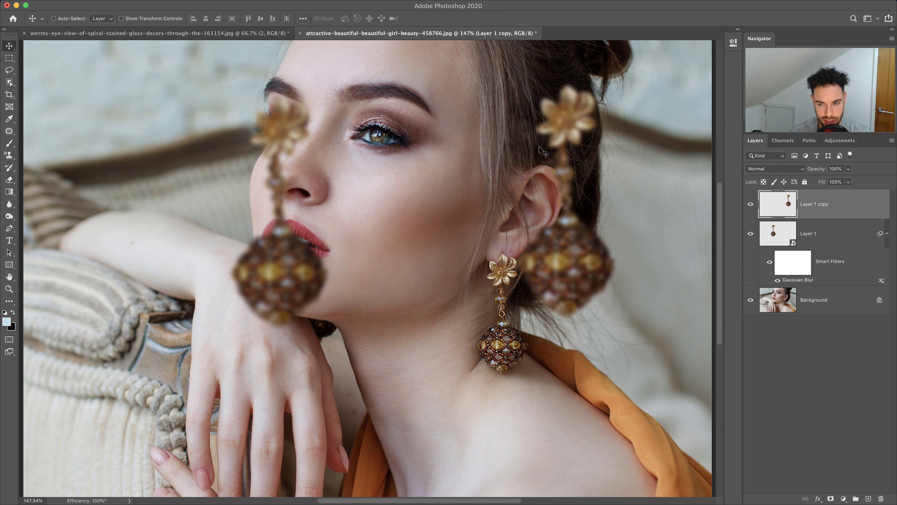